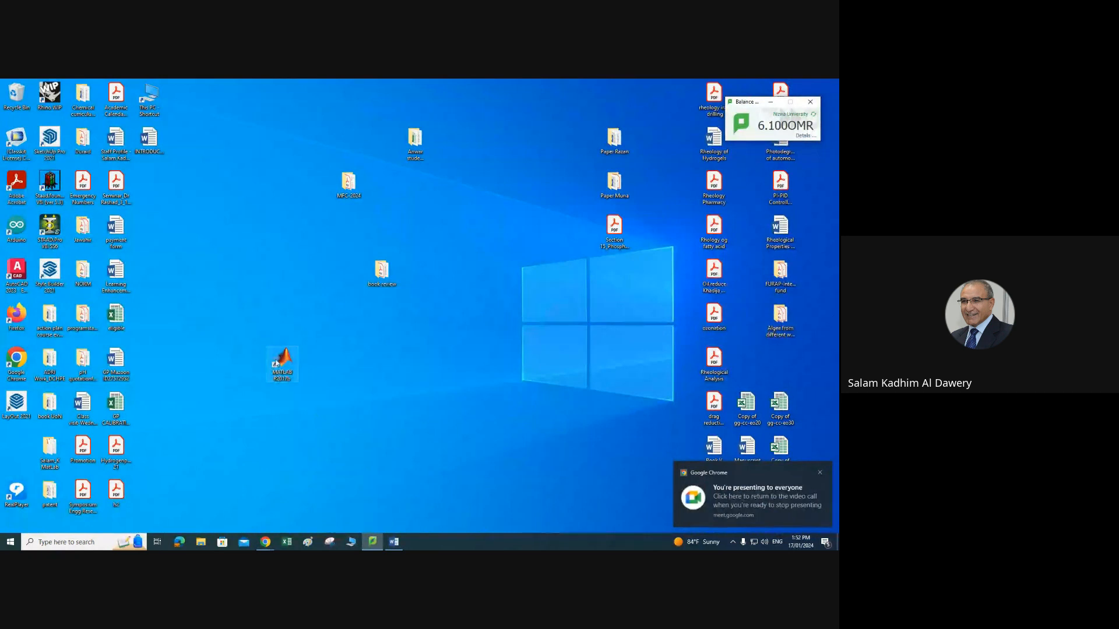
Step: Launch MATLAB, start Simulink and create a blank model
{"action": "left_click", "coordinate": [284, 364]}
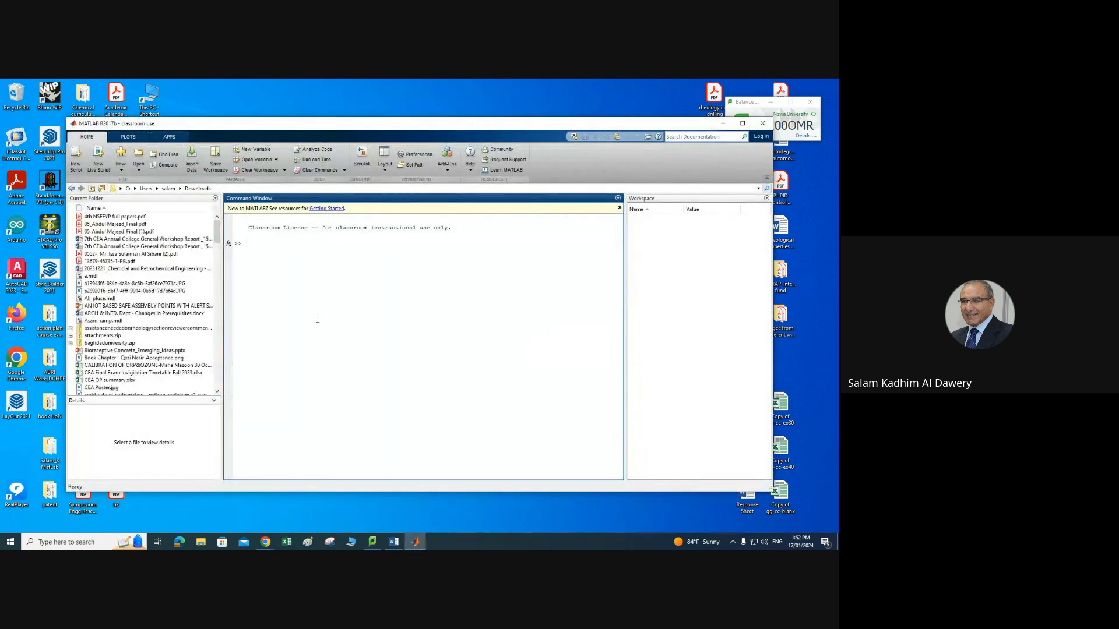
{"action": "left_click", "coordinate": [362, 156]}
{"action": "left_click", "coordinate": [362, 155]}
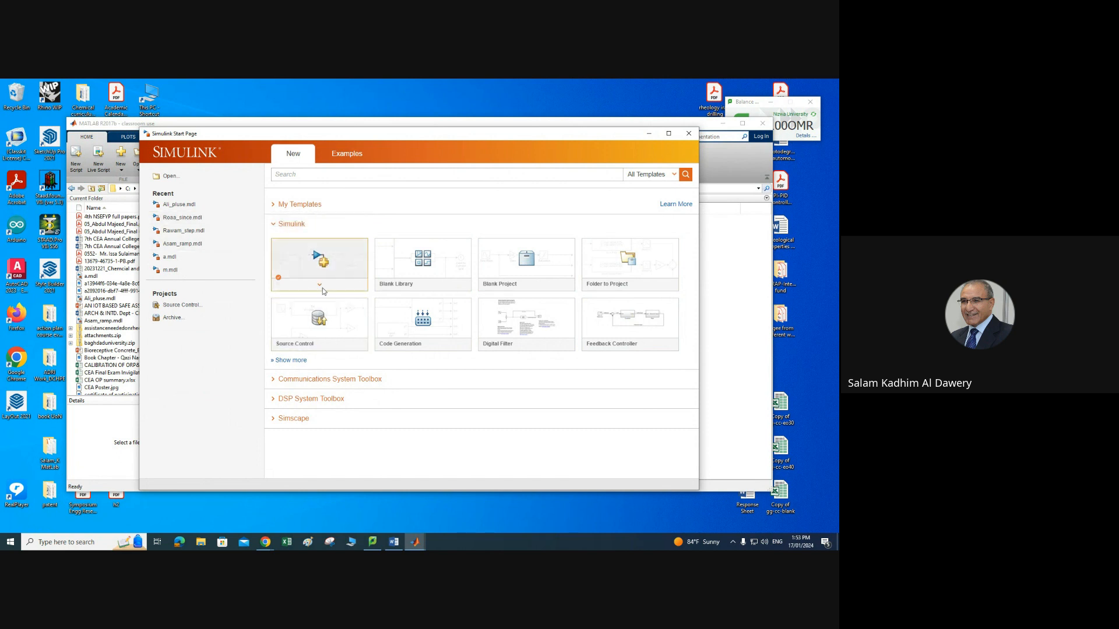
{"action": "left_click", "coordinate": [345, 262]}
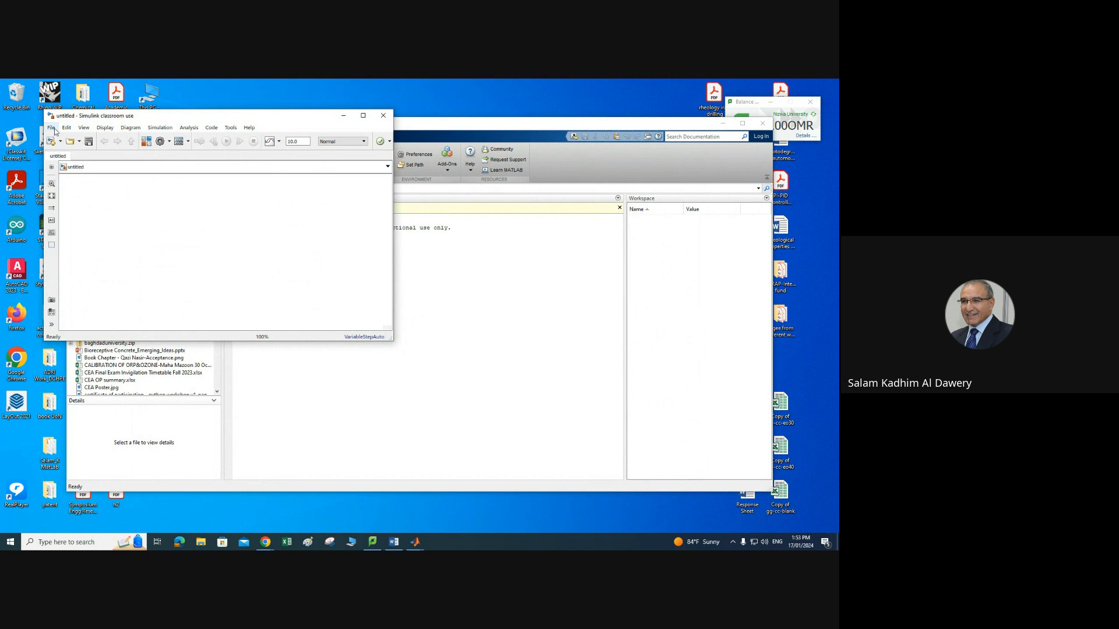
Step: Open the Library Browser, arrange its window, and add a Transfer Fcn block from the Continuous library to the model
{"action": "left_click", "coordinate": [147, 142]}
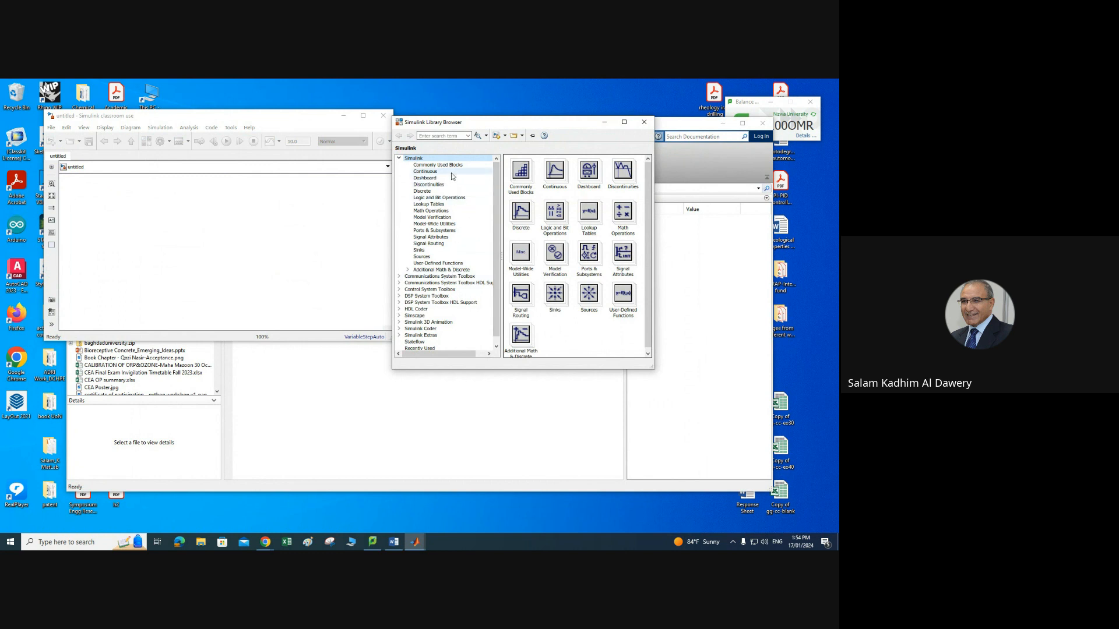
{"action": "left_click_drag", "start_coordinate": [652, 370], "coordinate": [681, 483]}
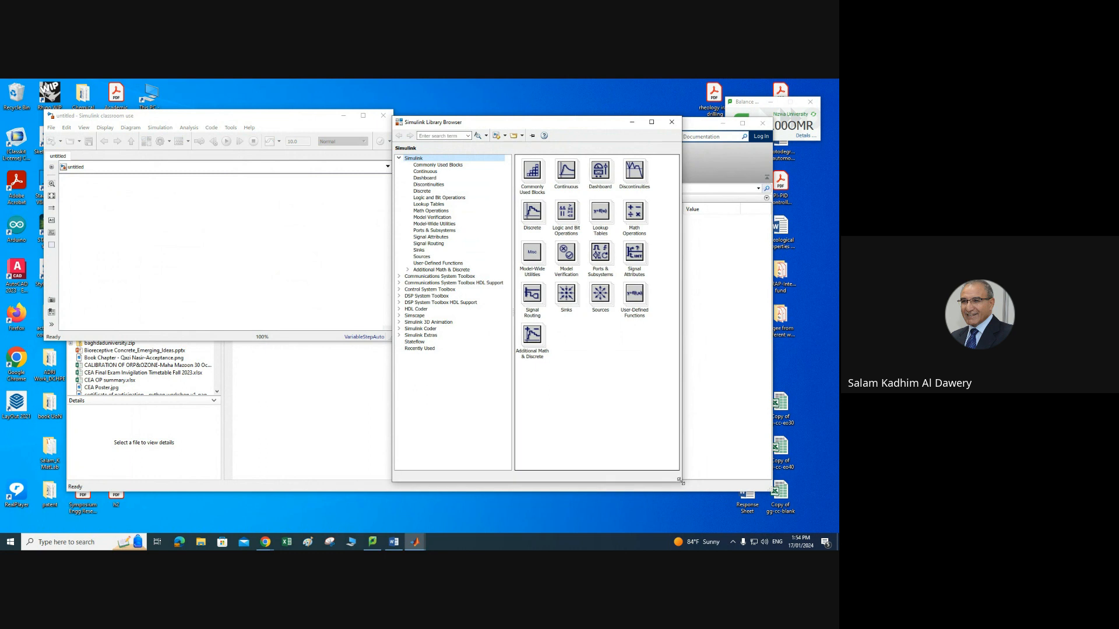
{"action": "left_click_drag", "start_coordinate": [576, 127], "coordinate": [645, 123]}
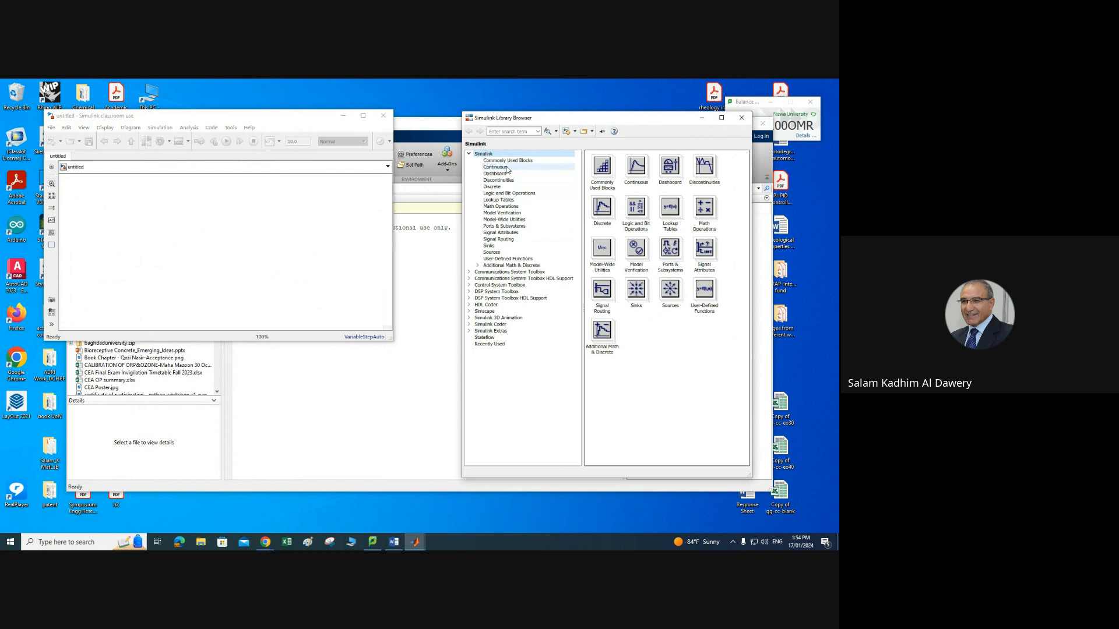
{"action": "left_click", "coordinate": [495, 253]}
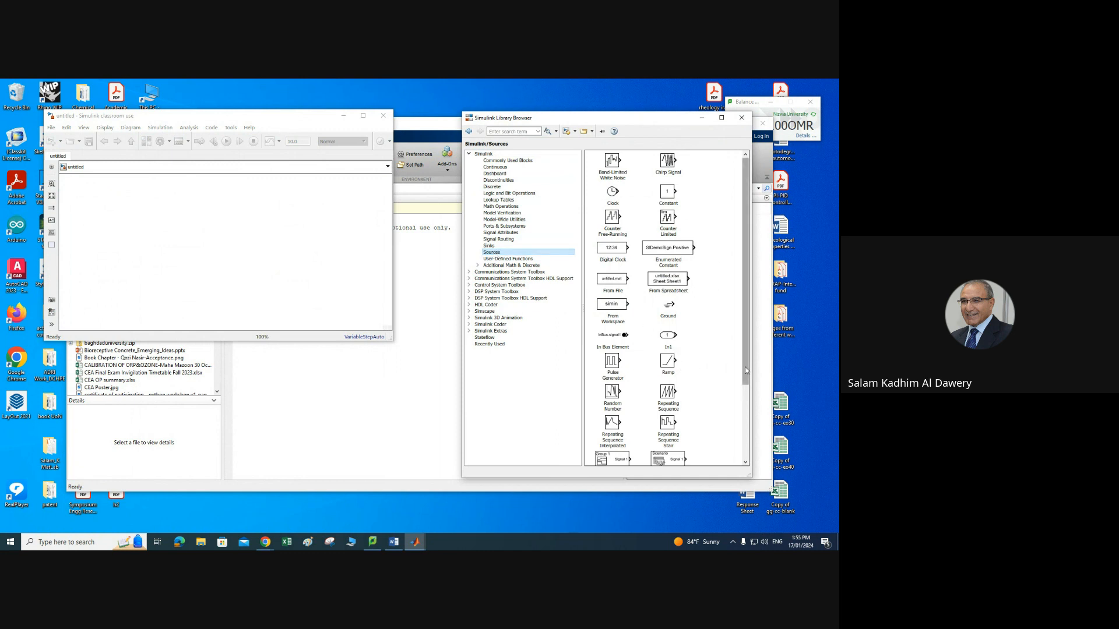
{"action": "left_click_drag", "start_coordinate": [745, 366], "coordinate": [749, 411]}
{"action": "mouse_move", "coordinate": [663, 401]}
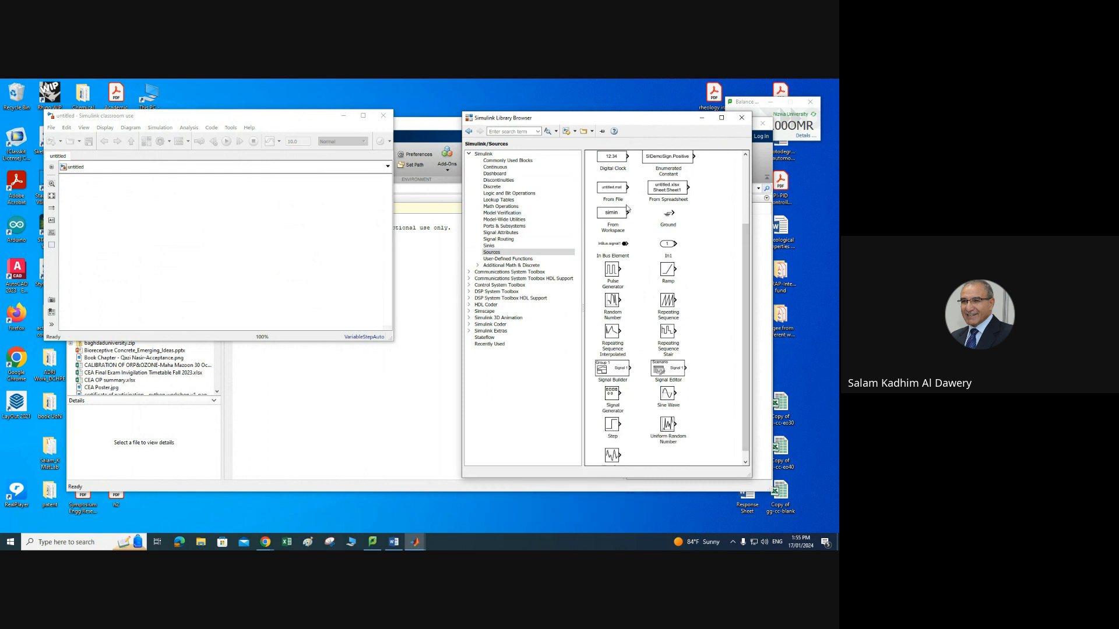
{"action": "left_click", "coordinate": [489, 246]}
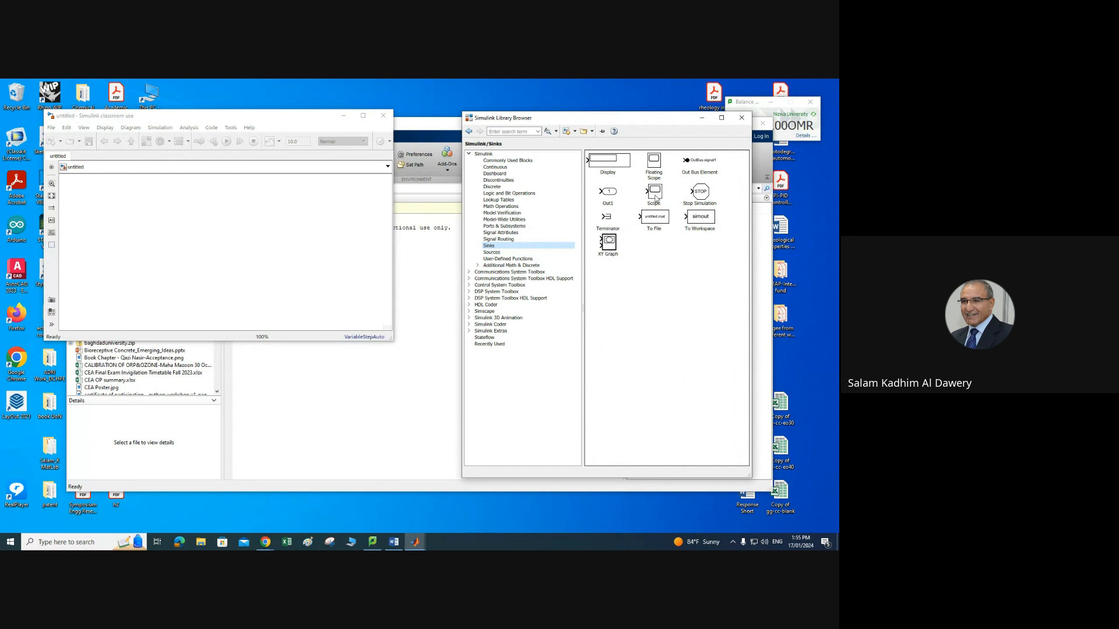
{"action": "left_click", "coordinate": [510, 168]}
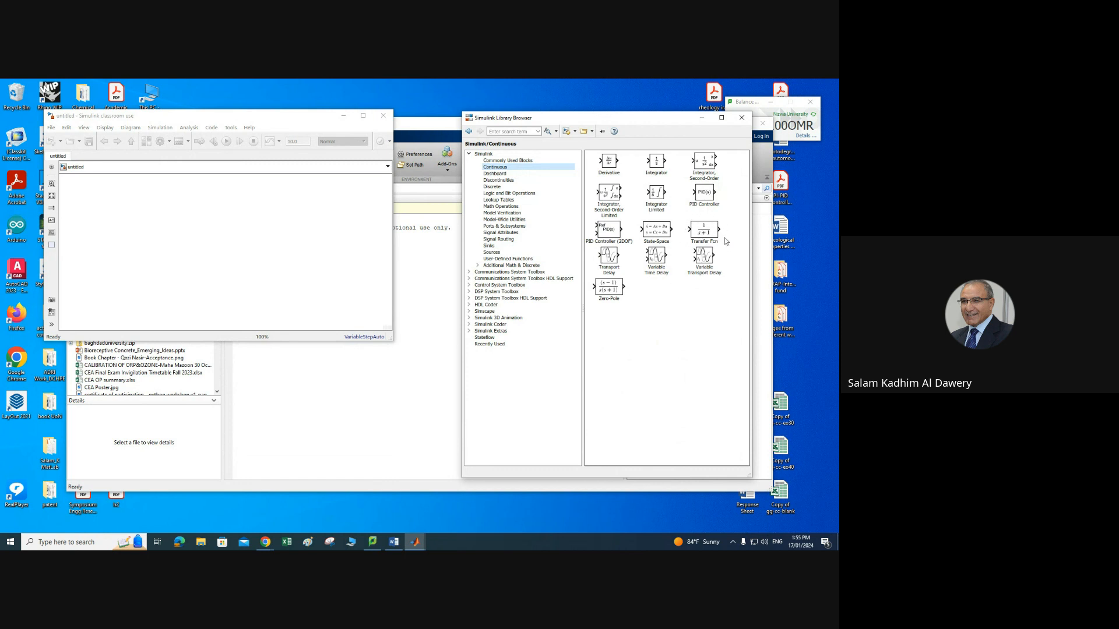
{"action": "left_click_drag", "start_coordinate": [706, 233], "coordinate": [257, 251]}
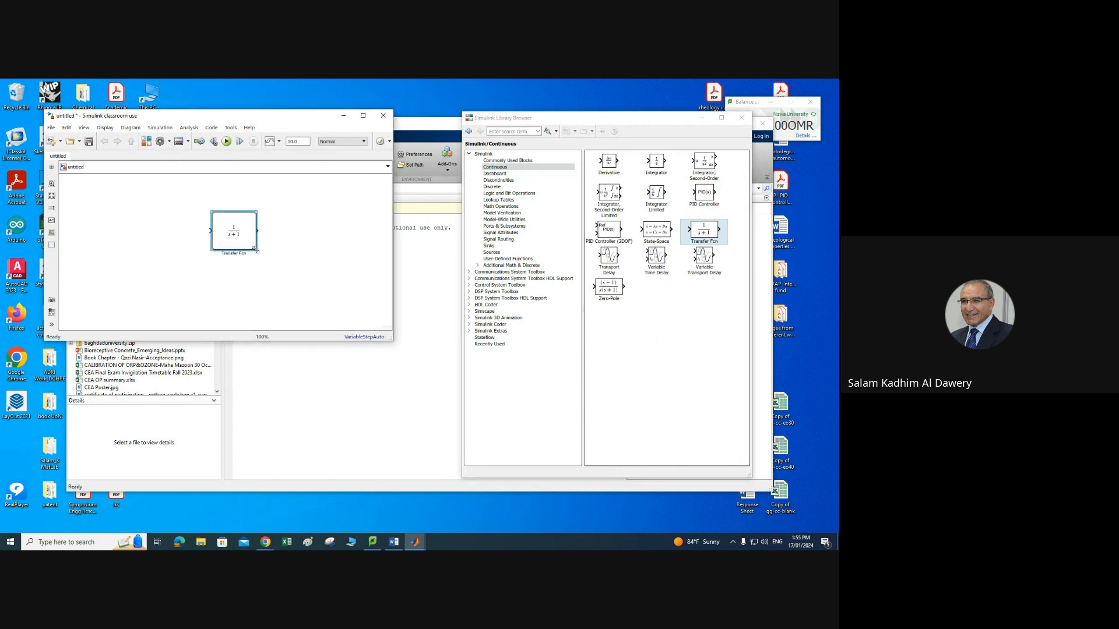
{"action": "left_click", "coordinate": [246, 285]}
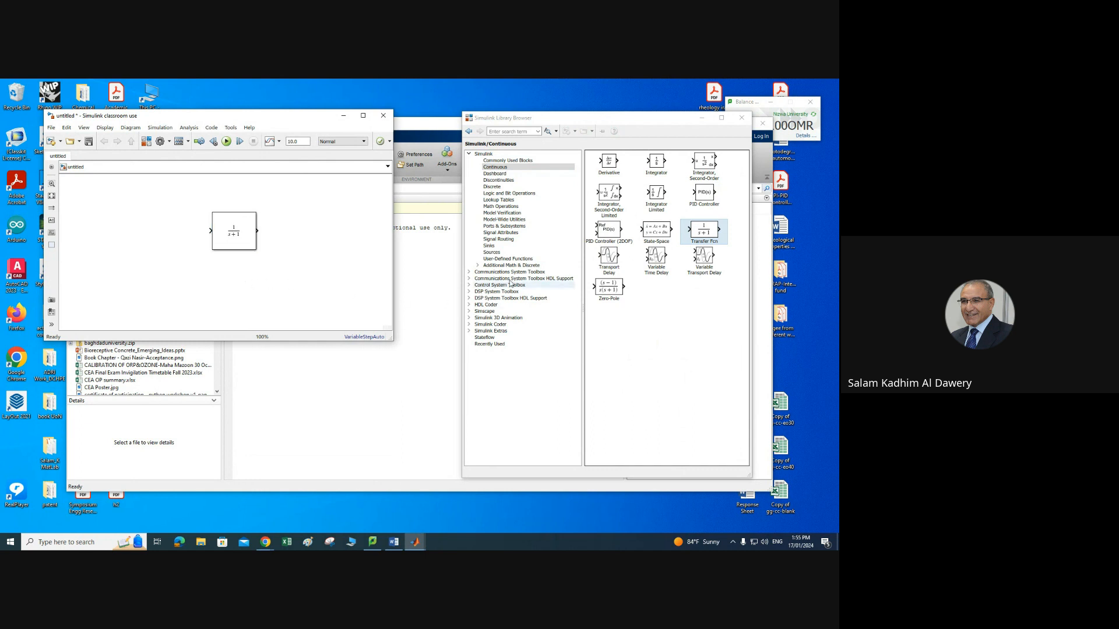
Step: Add a Step block from the Sources library to the left of the transfer function block
{"action": "left_click", "coordinate": [500, 253]}
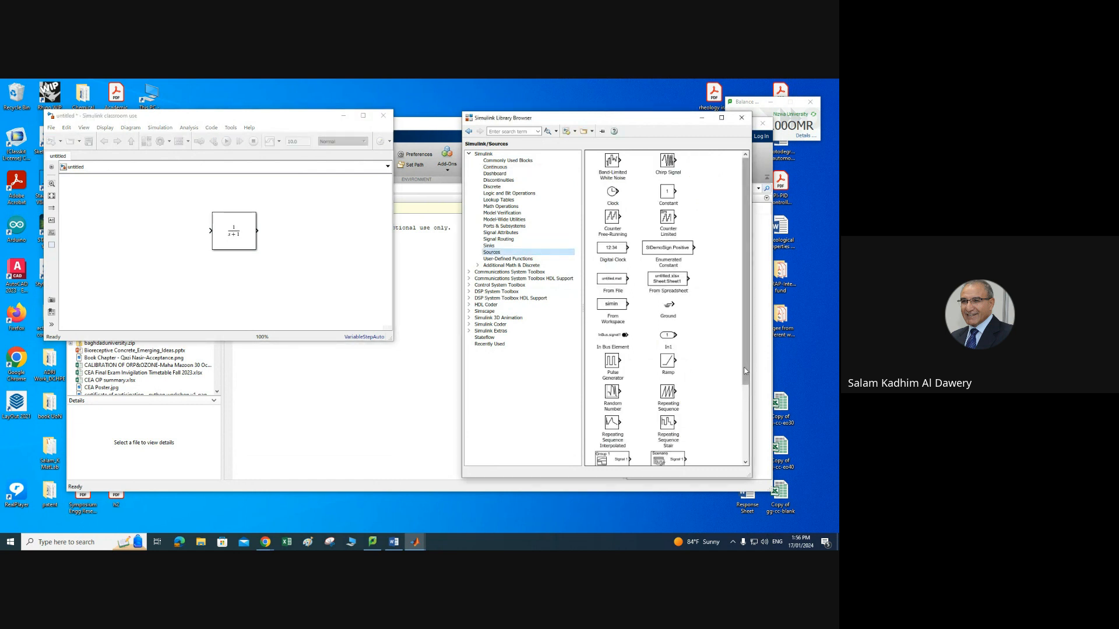
{"action": "left_click_drag", "start_coordinate": [745, 367], "coordinate": [745, 419]}
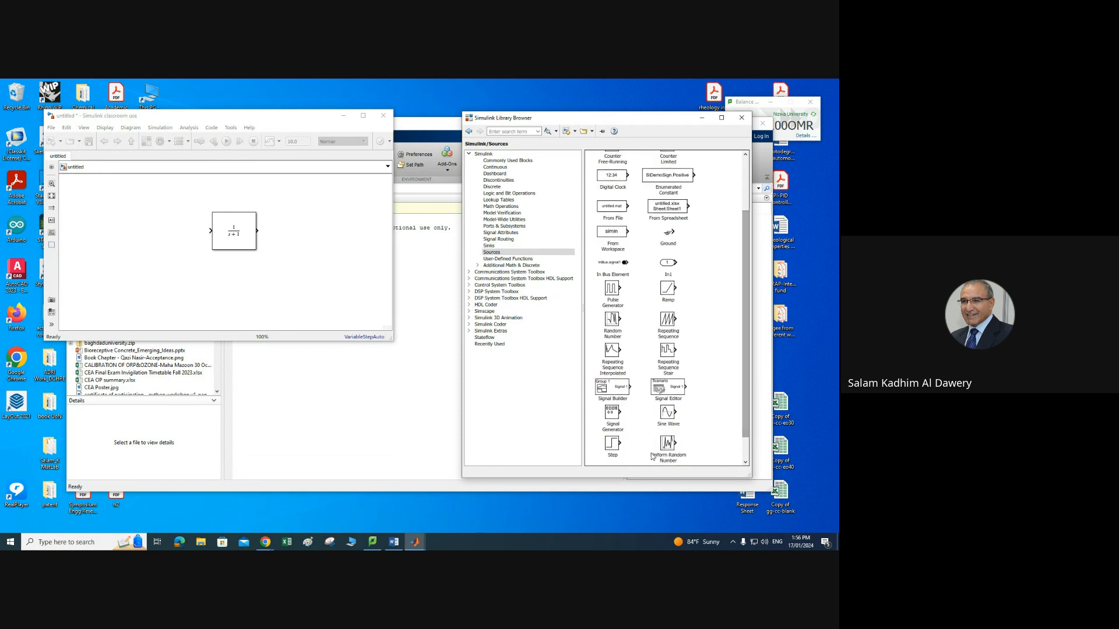
{"action": "left_click", "coordinate": [613, 448]}
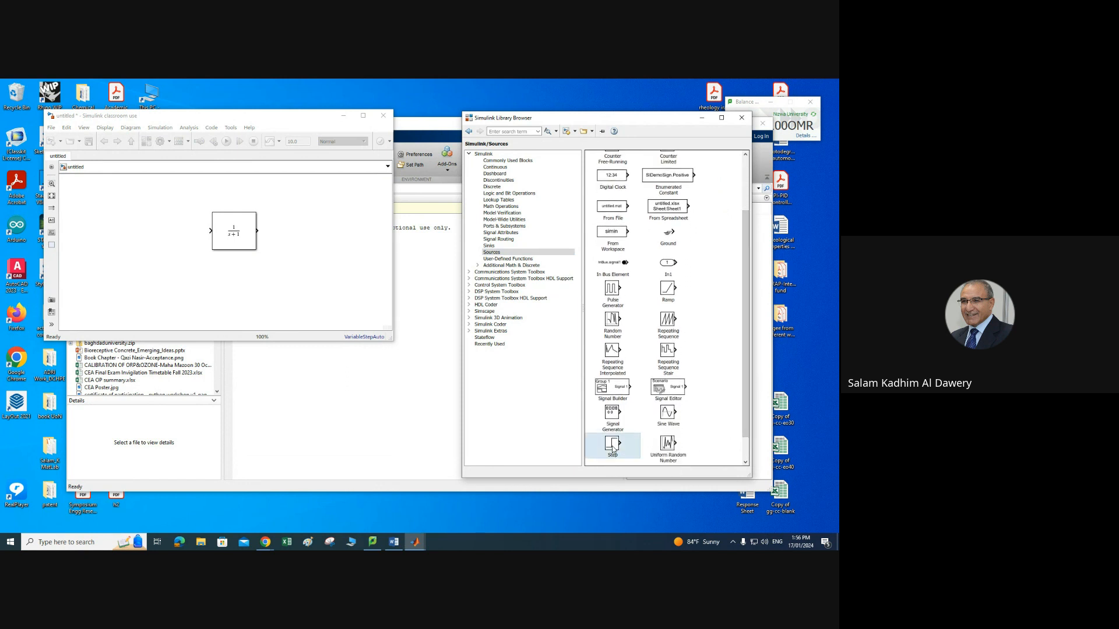
{"action": "left_click_drag", "start_coordinate": [613, 448], "coordinate": [112, 226]}
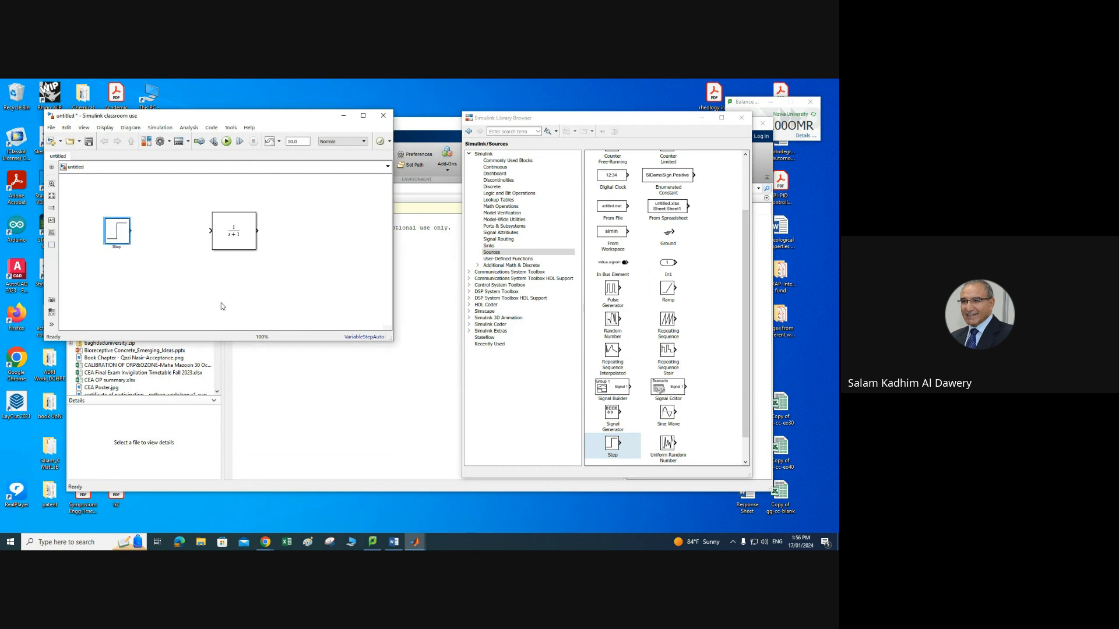
Step: Add a Scope block from the Sinks library to the right of the transfer function block
{"action": "left_click", "coordinate": [493, 246]}
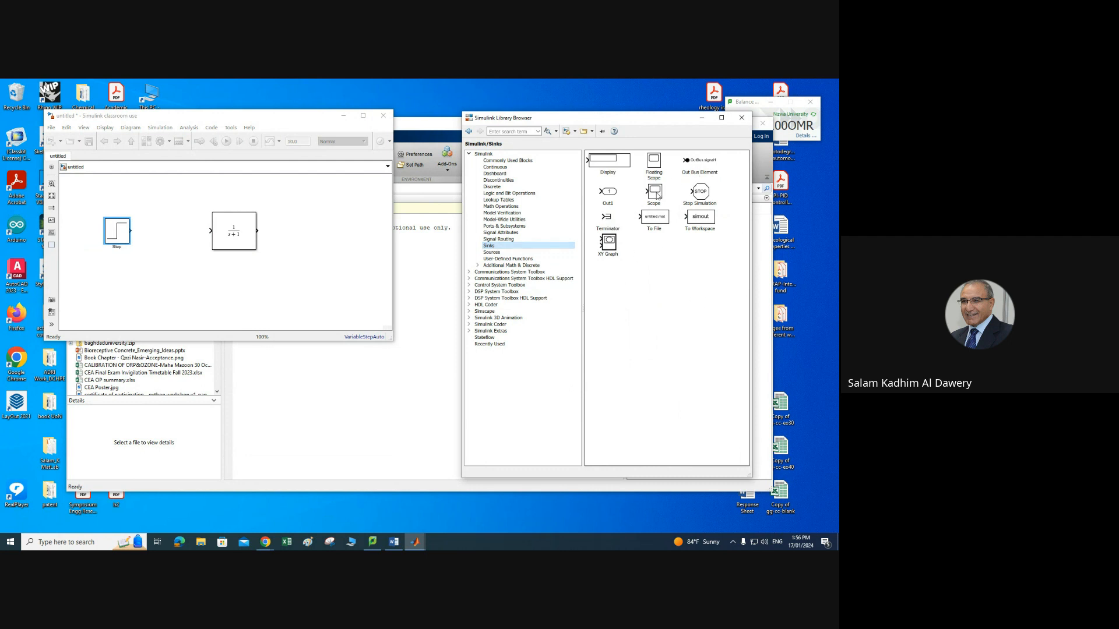
{"action": "left_click_drag", "start_coordinate": [654, 194], "coordinate": [351, 243]}
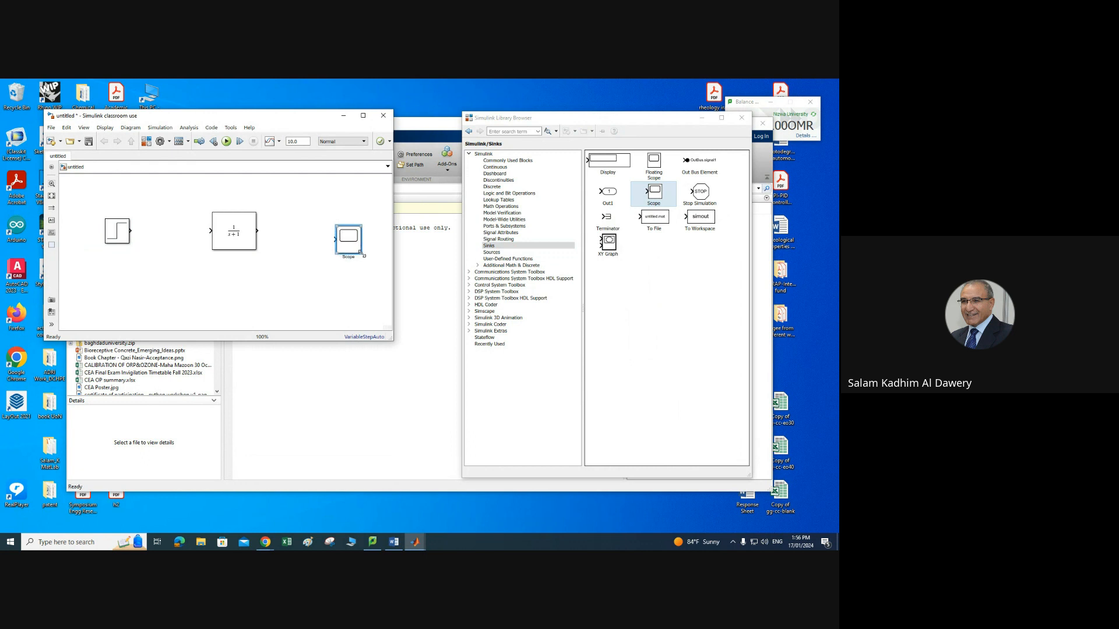
{"action": "left_click", "coordinate": [368, 301]}
Step: Set the transfer function's numerator coefficients to [4] and denominator coefficients to [8 1], then apply and close
{"action": "left_click", "coordinate": [239, 233]}
{"action": "double_click", "coordinate": [238, 239]}
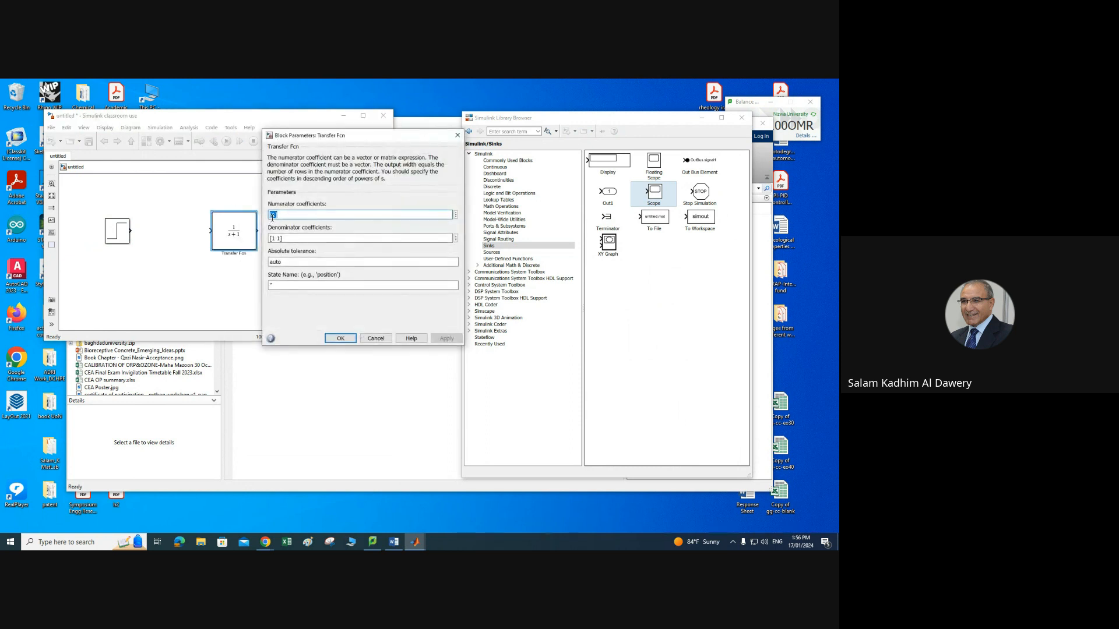
{"action": "double_click", "coordinate": [274, 215]}
{"action": "left_click", "coordinate": [274, 216]}
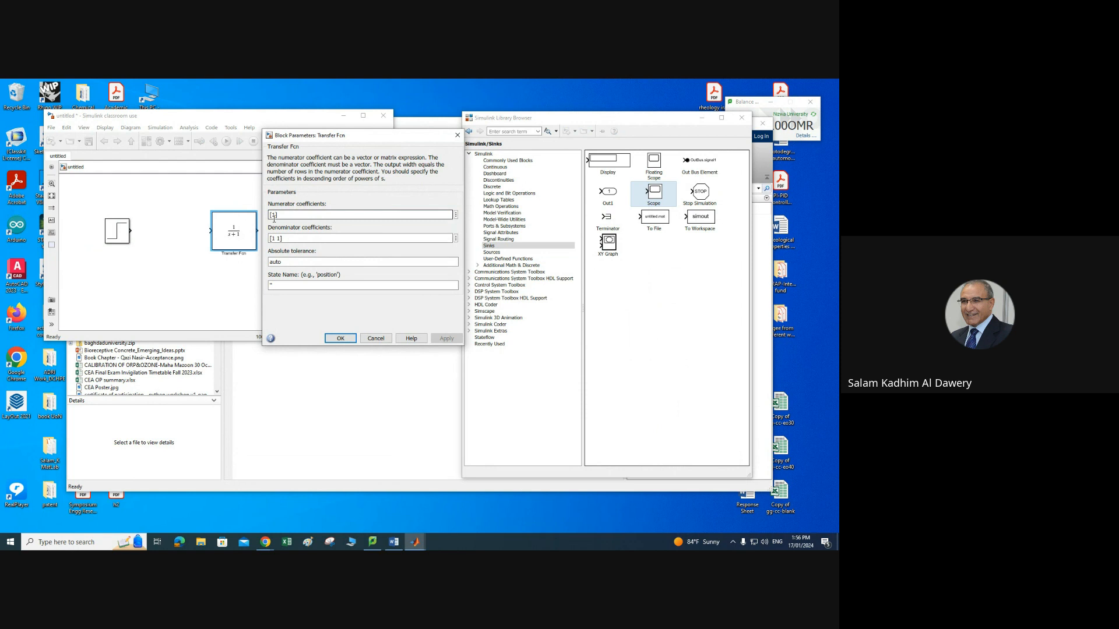
{"action": "key", "text": "BackSpace"}
{"action": "type", "text": "4"}
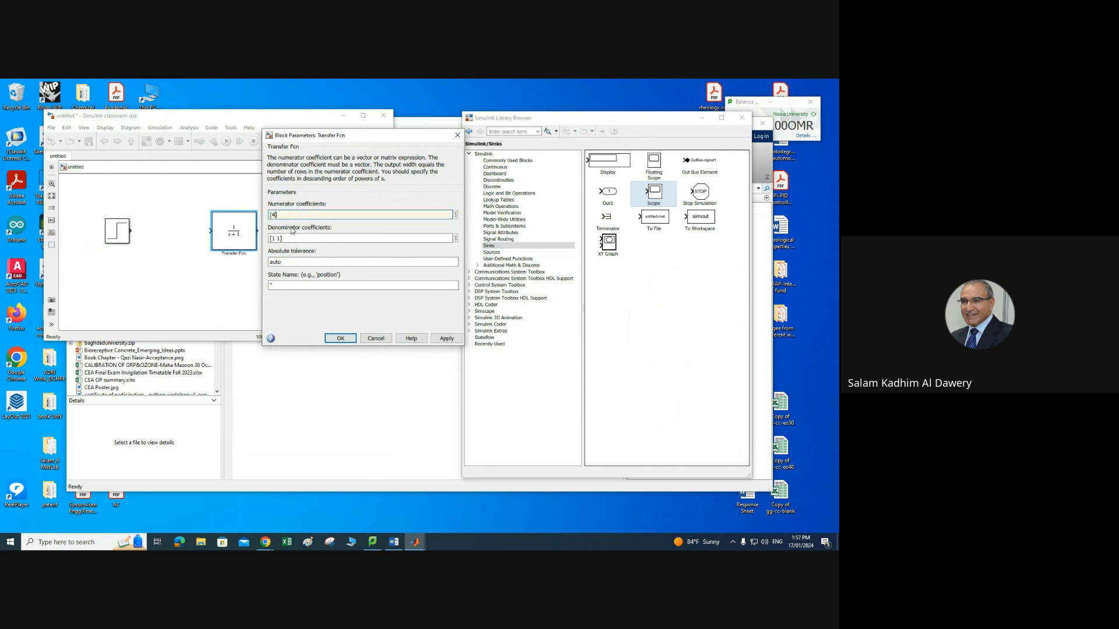
{"action": "left_click", "coordinate": [284, 238]}
{"action": "left_click", "coordinate": [273, 239]}
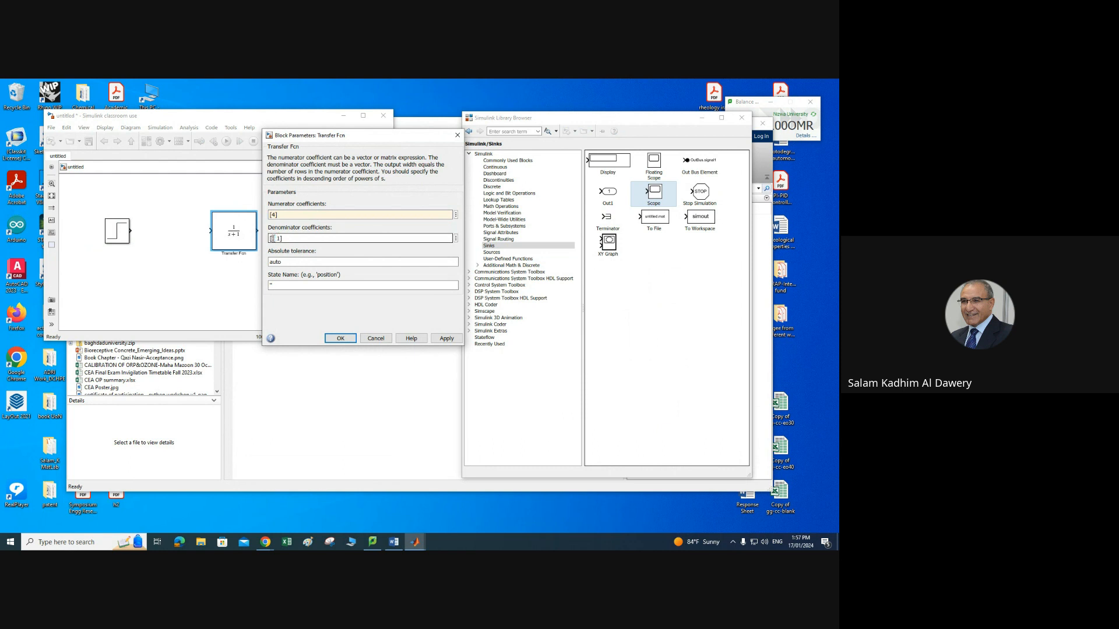
{"action": "double_click", "coordinate": [272, 238]}
{"action": "type", "text": "8"}
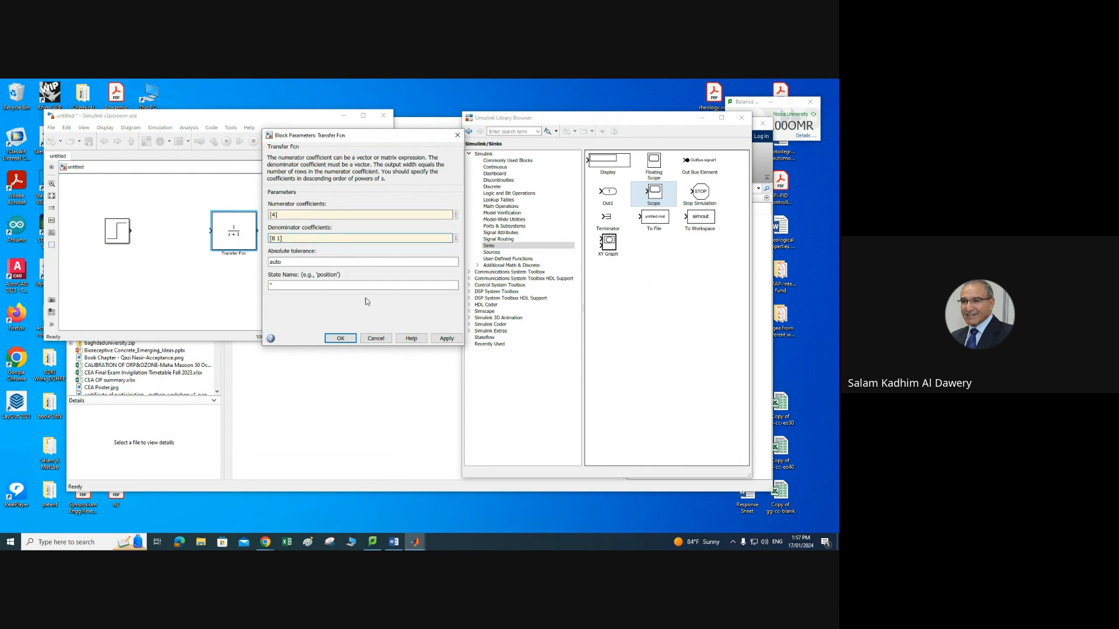
{"action": "left_click", "coordinate": [447, 339]}
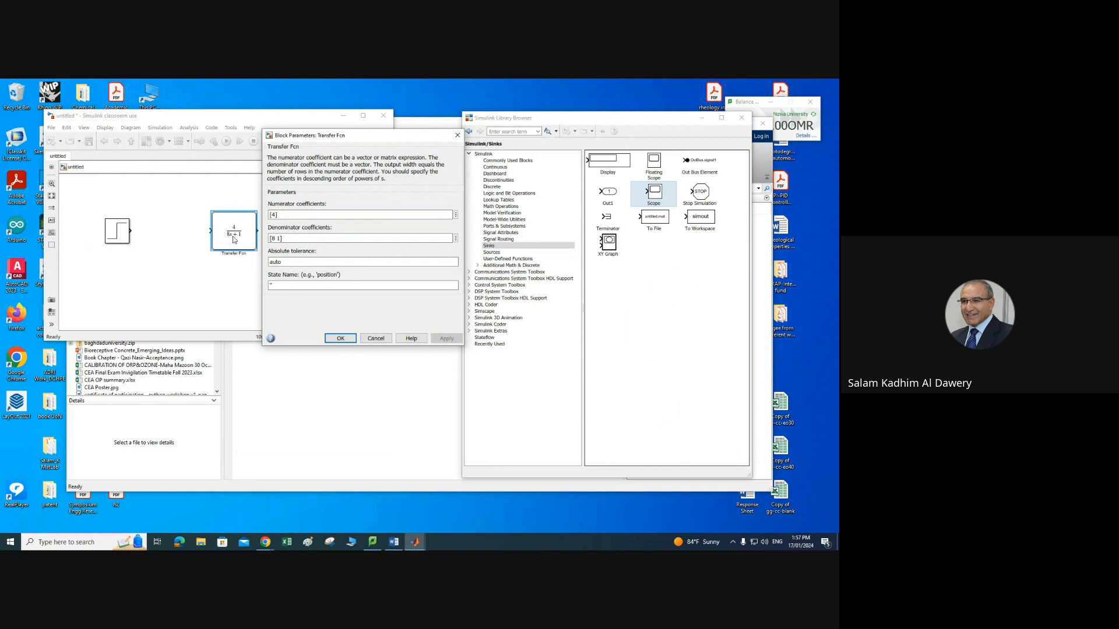
{"action": "left_click", "coordinate": [340, 339]}
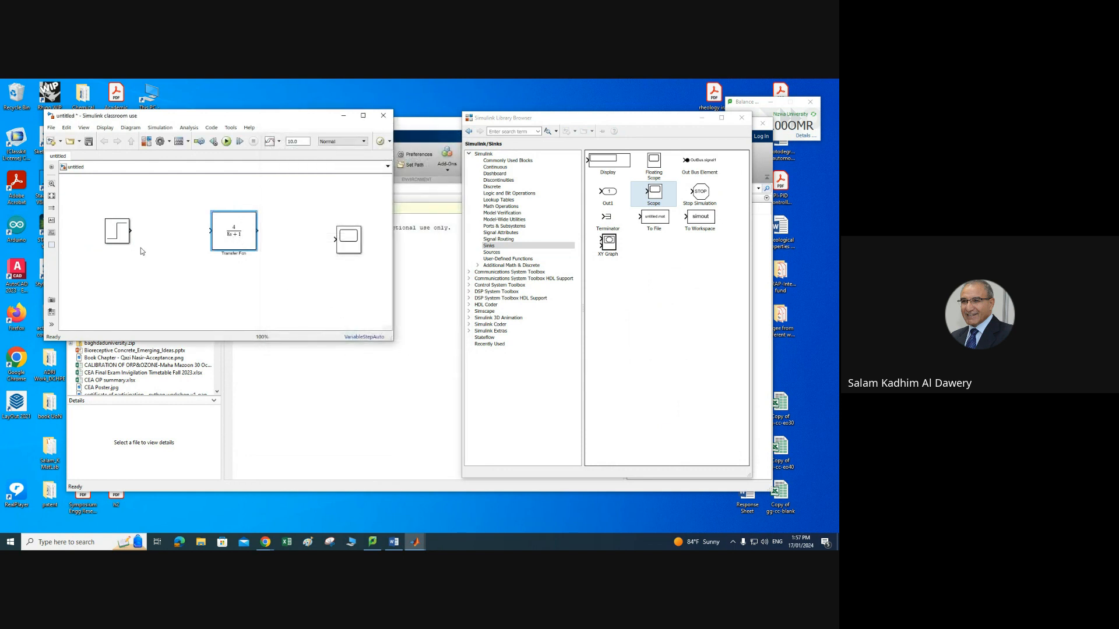
Step: Set the Step block's step time to 0 and final value to 2, then apply and close
{"action": "left_click", "coordinate": [119, 235]}
{"action": "double_click", "coordinate": [119, 234]}
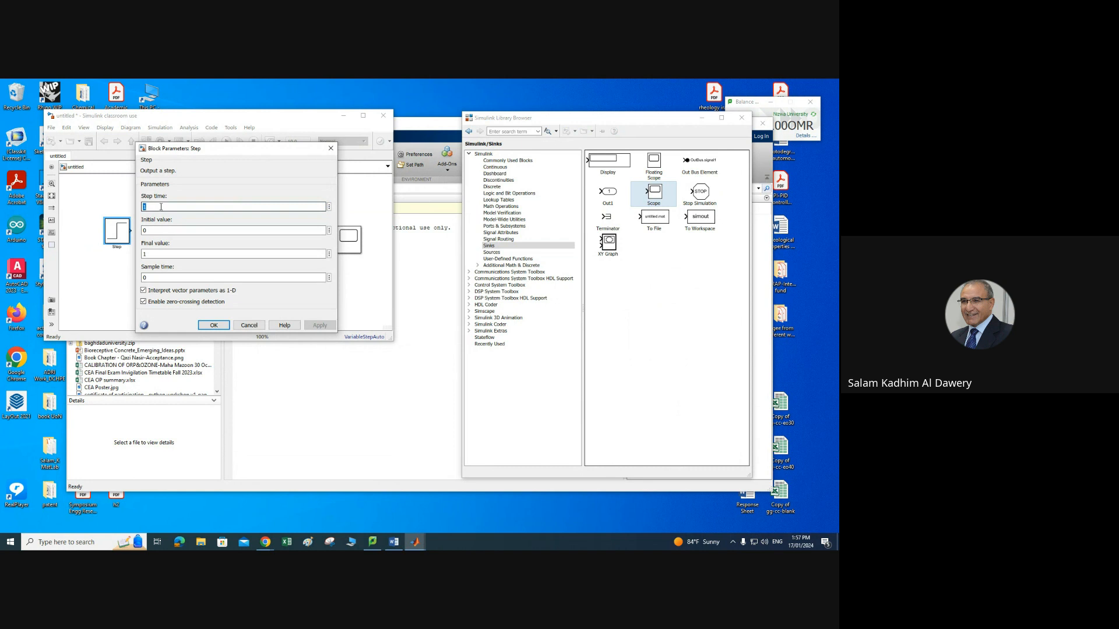
{"action": "type", "text": "0"}
{"action": "left_click", "coordinate": [148, 230]}
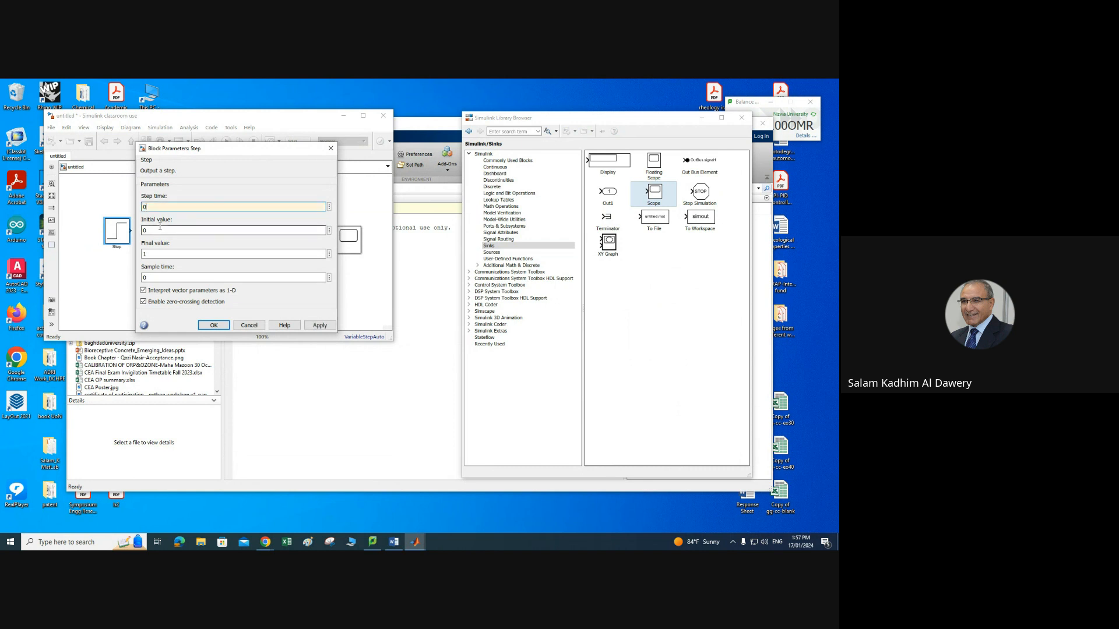
{"action": "left_click", "coordinate": [146, 255]}
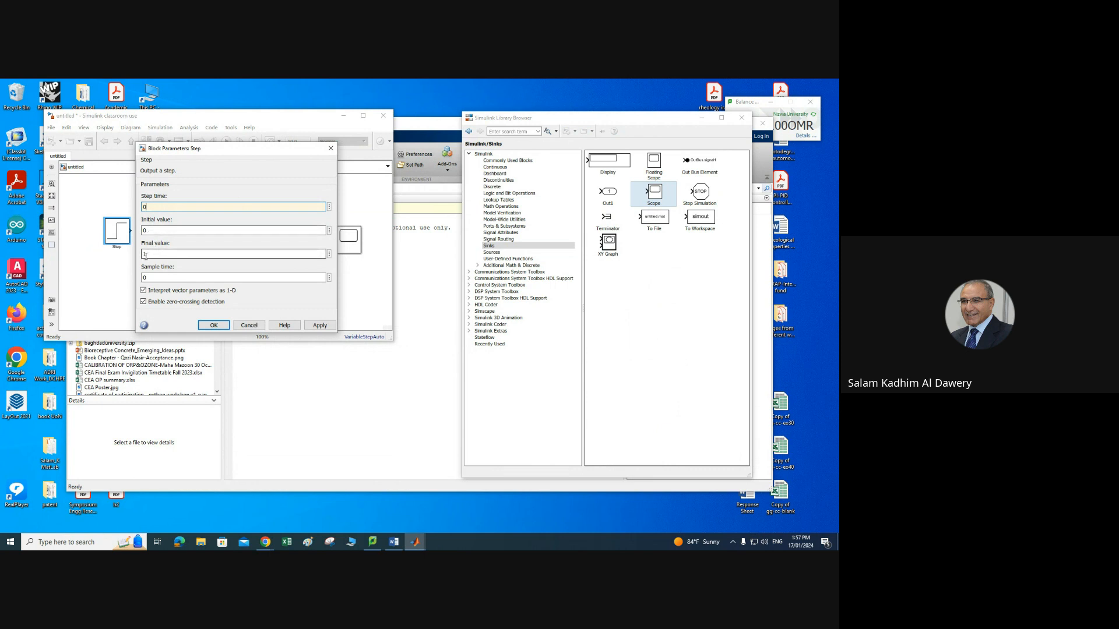
{"action": "double_click", "coordinate": [147, 254]}
{"action": "type", "text": "2"}
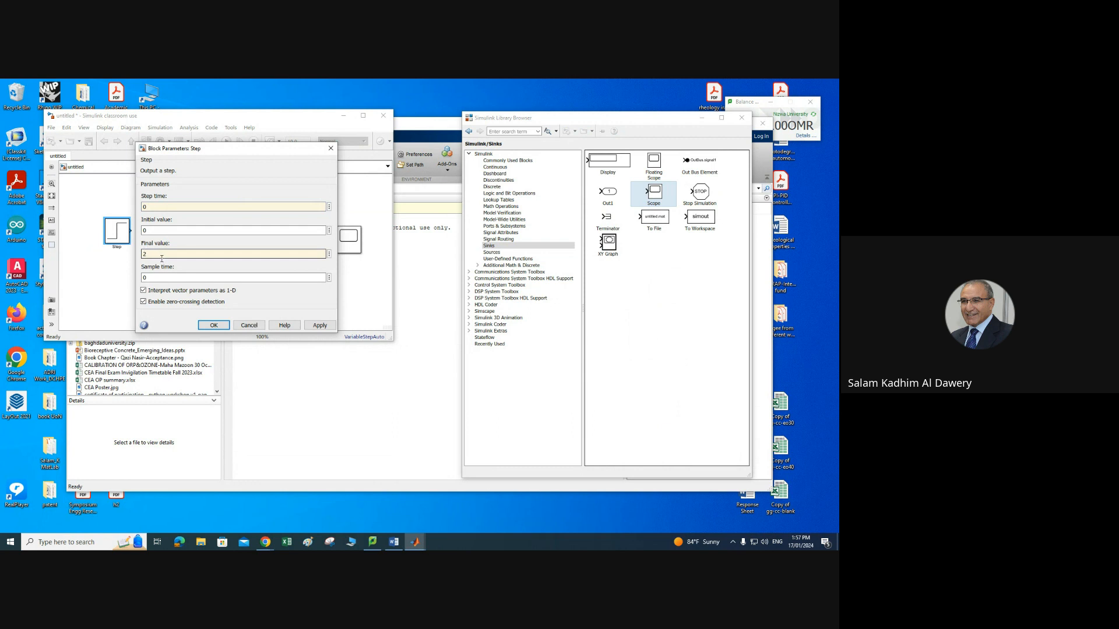
{"action": "left_click", "coordinate": [323, 328]}
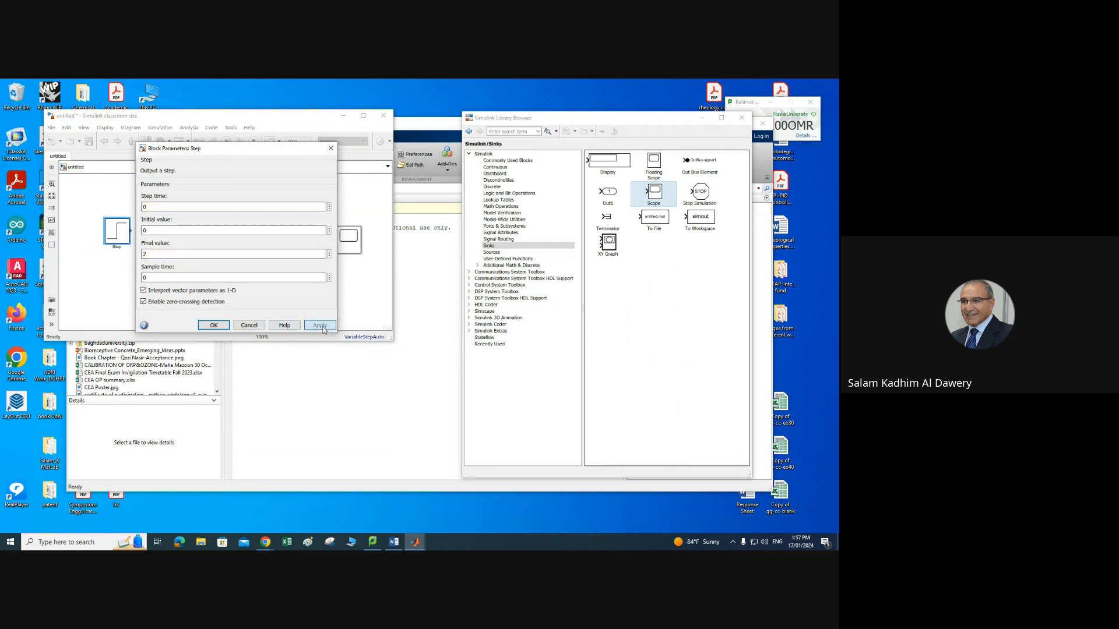
{"action": "left_click", "coordinate": [214, 326]}
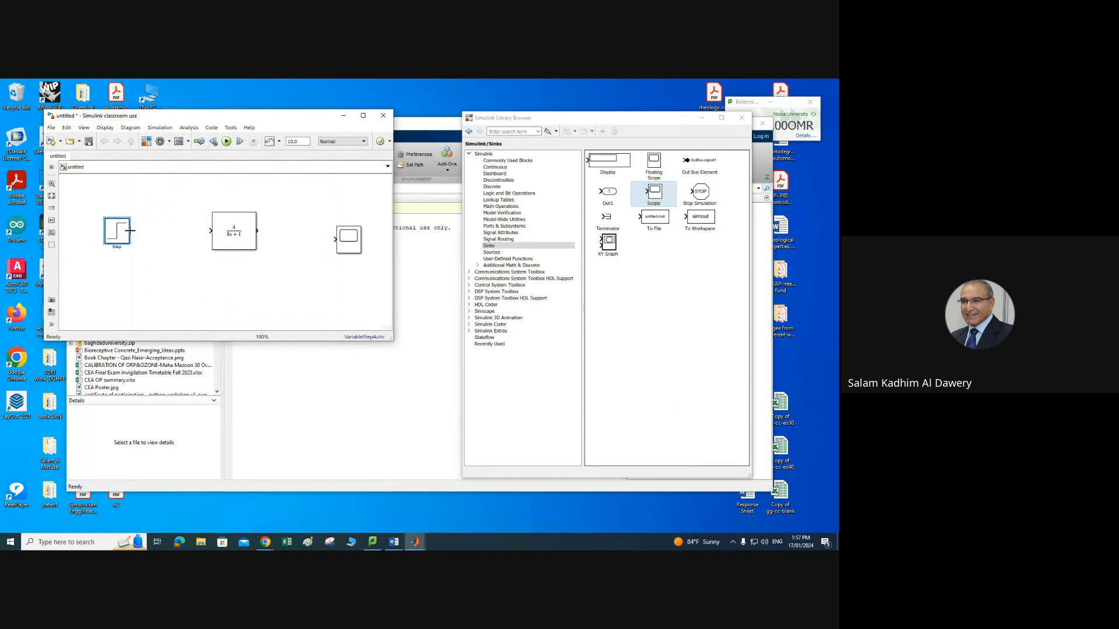
Step: Connect the Step to the transfer function and the transfer function to the Scope, then run the simulation
{"action": "left_click_drag", "start_coordinate": [131, 231], "coordinate": [208, 230]}
{"action": "left_click_drag", "start_coordinate": [259, 231], "coordinate": [332, 240]}
{"action": "left_click", "coordinate": [226, 141]}
Step: Open the Scope to view the step response and move its window beside the diagram
{"action": "left_click", "coordinate": [351, 248]}
{"action": "double_click", "coordinate": [351, 247]}
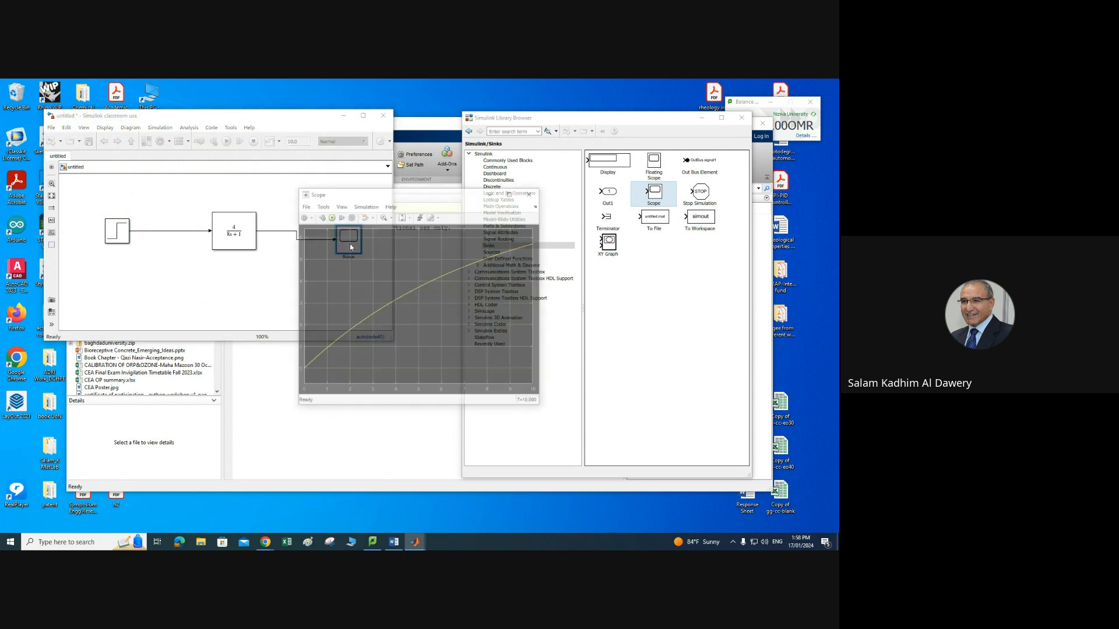
{"action": "left_click_drag", "start_coordinate": [424, 197], "coordinate": [452, 148]}
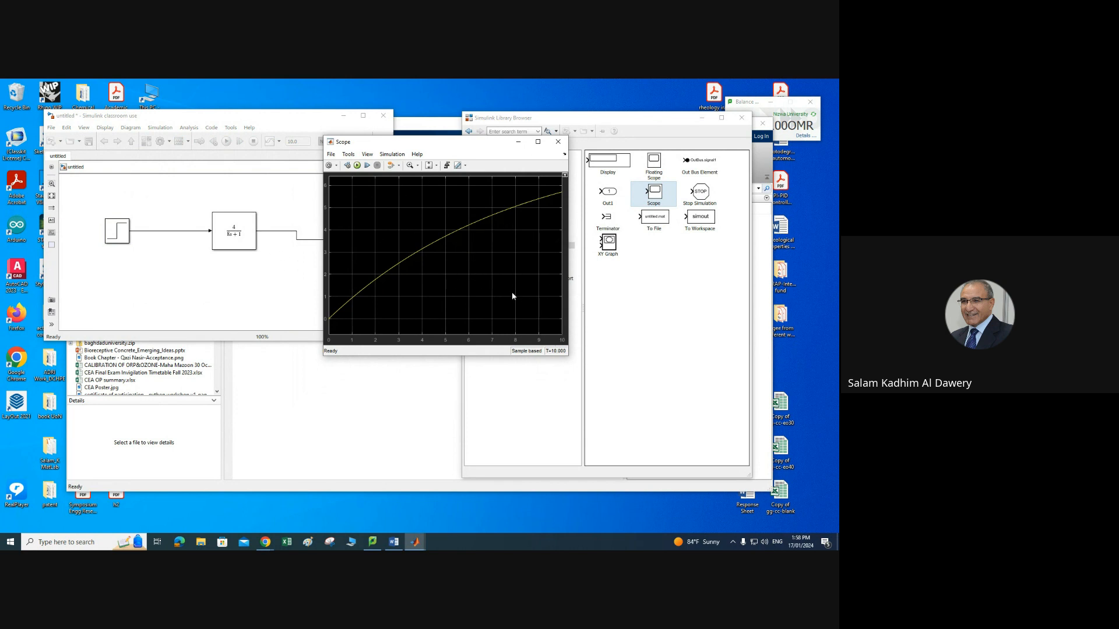
{"action": "left_click_drag", "start_coordinate": [464, 146], "coordinate": [487, 214]}
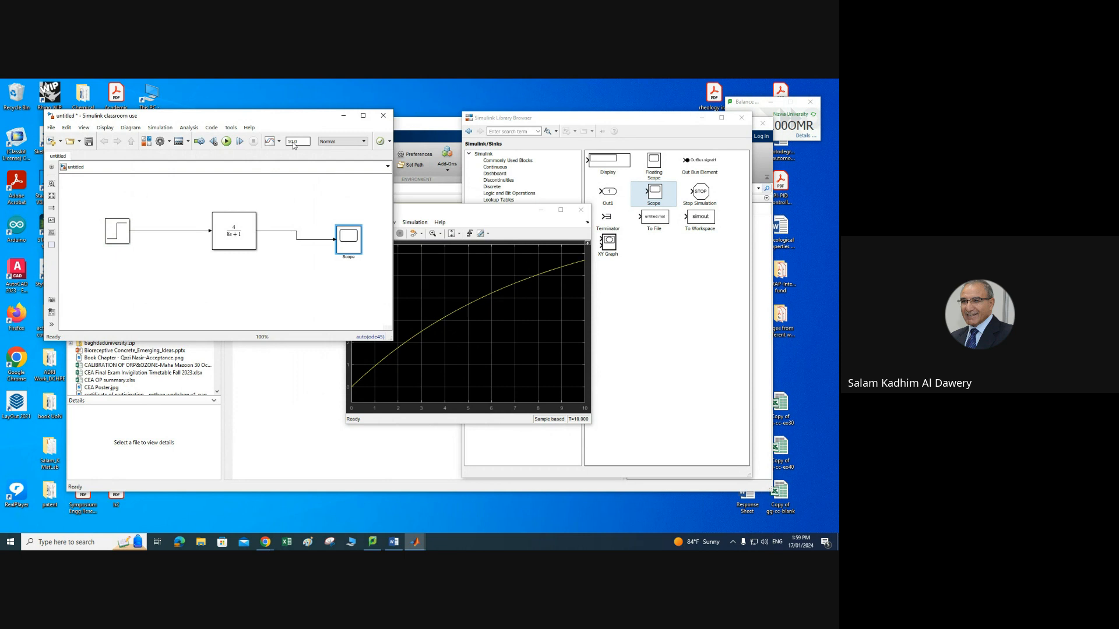
{"action": "left_click", "coordinate": [487, 222]}
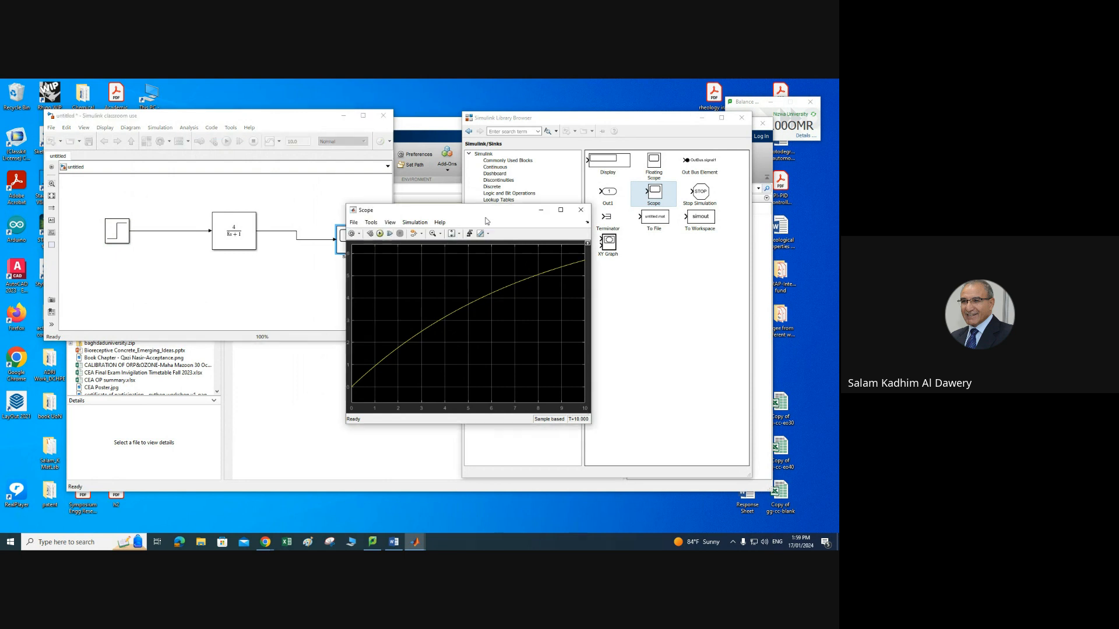
Step: Increase the simulation stop time to 20, then 30, then 40, rerunning the simulation after each change
{"action": "left_click_drag", "start_coordinate": [487, 211], "coordinate": [573, 202]}
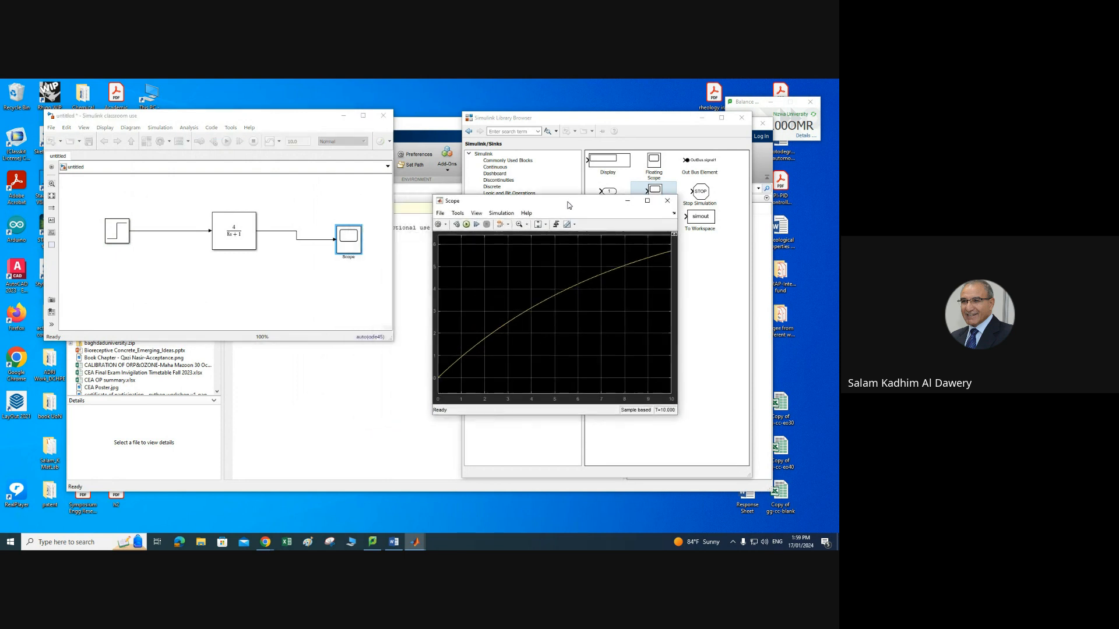
{"action": "left_click", "coordinate": [294, 142]}
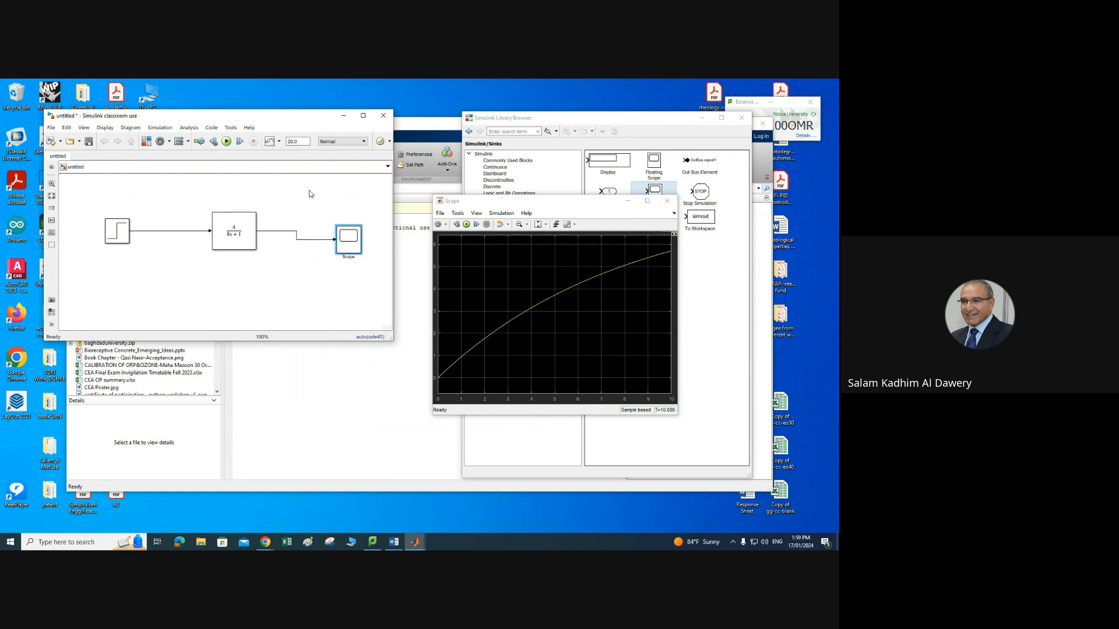
{"action": "left_click", "coordinate": [226, 142]}
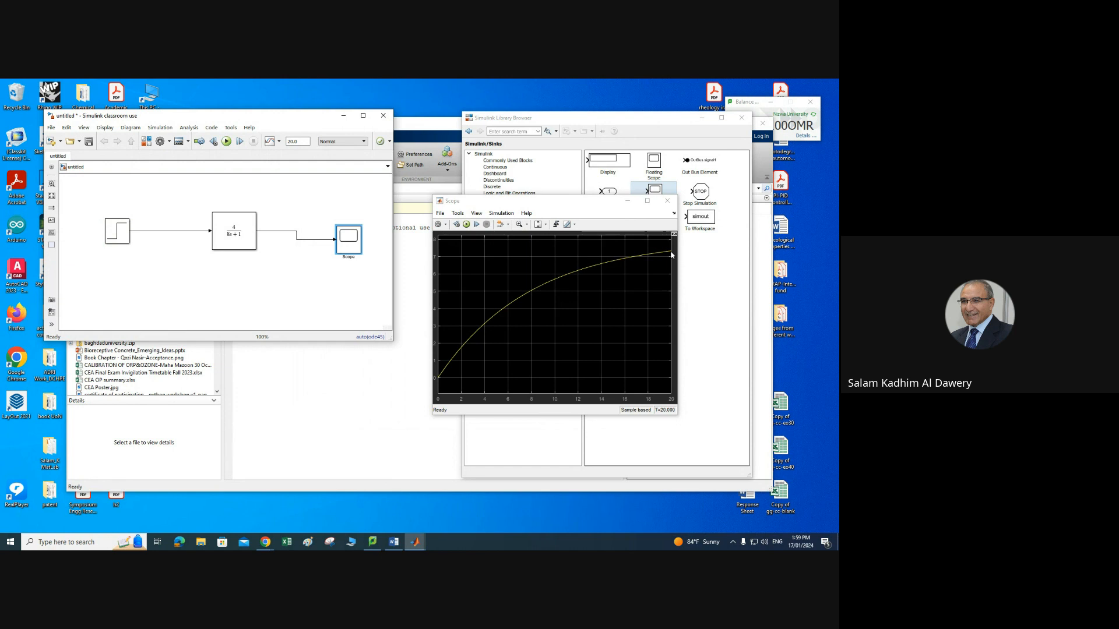
{"action": "double_click", "coordinate": [290, 142]}
{"action": "type", "text": "3"}
{"action": "left_click", "coordinate": [226, 141]}
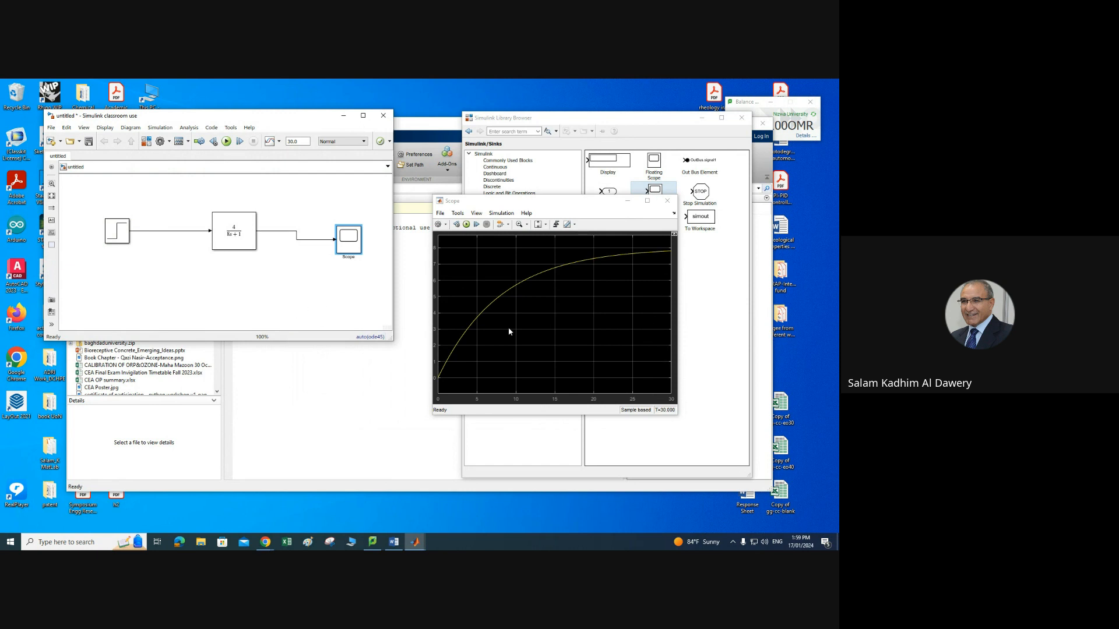
{"action": "left_click", "coordinate": [233, 228]}
{"action": "double_click", "coordinate": [291, 141]}
{"action": "type", "text": "40.0"}
{"action": "left_click", "coordinate": [226, 141]}
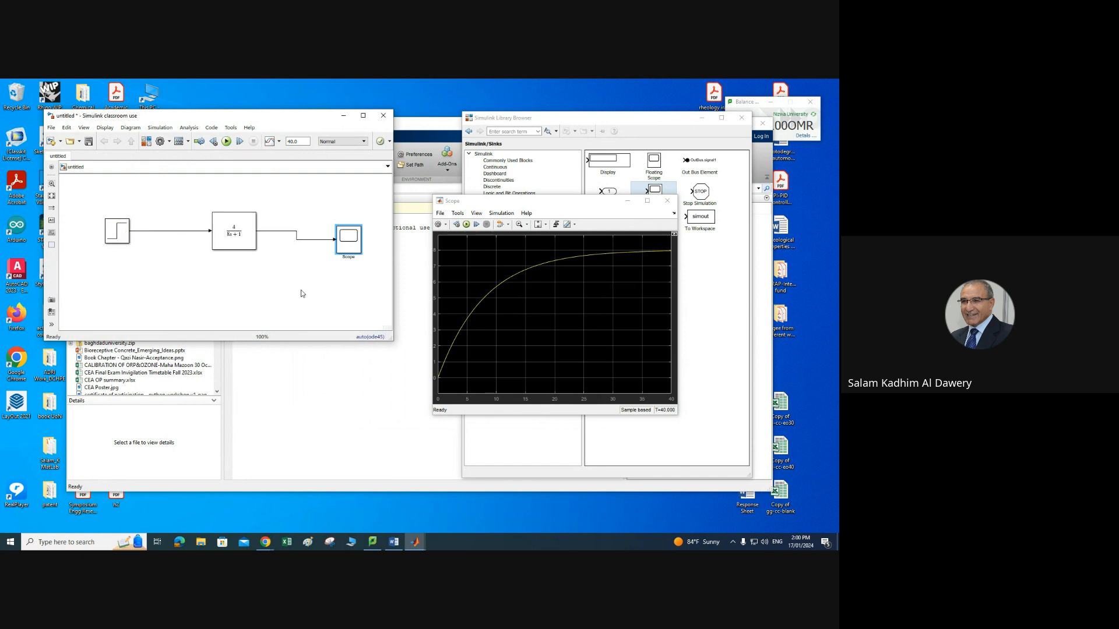
Step: Zoom into part of the Scope's response curve, then scale the axes back to fit the whole response
{"action": "left_click", "coordinate": [588, 219]}
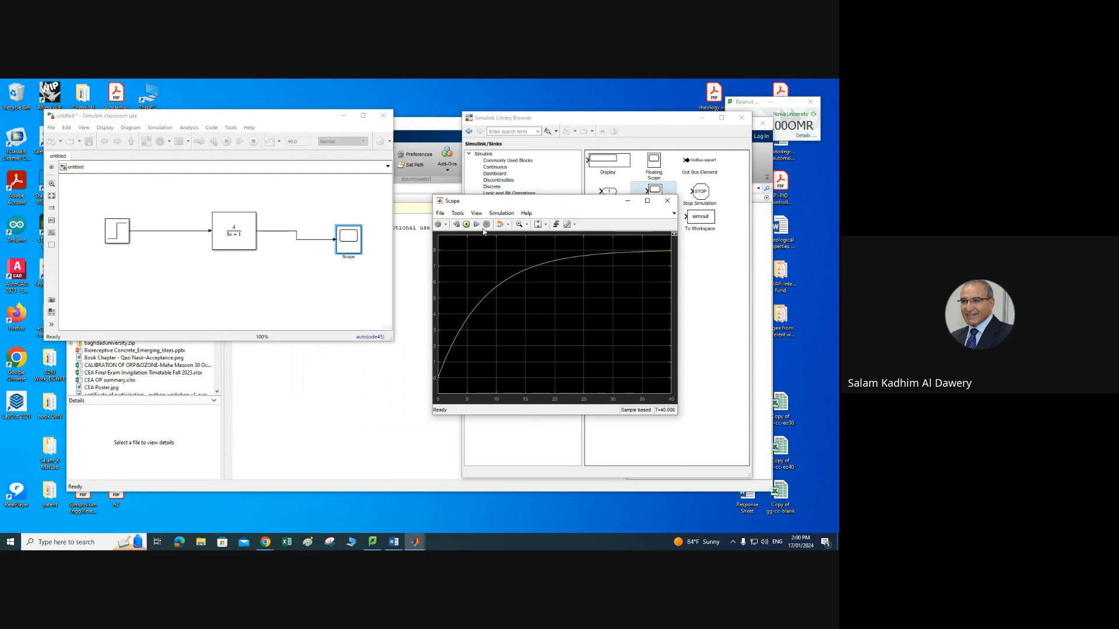
{"action": "left_click_drag", "start_coordinate": [433, 197], "coordinate": [368, 131]}
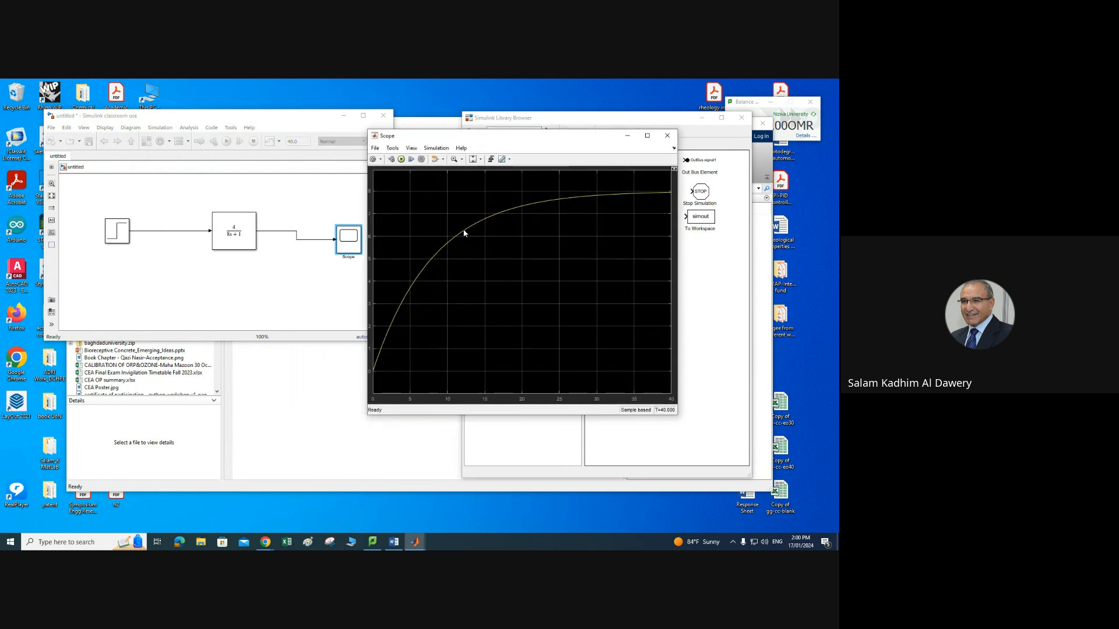
{"action": "left_click", "coordinate": [463, 160]}
{"action": "left_click_drag", "start_coordinate": [475, 200], "coordinate": [480, 223]}
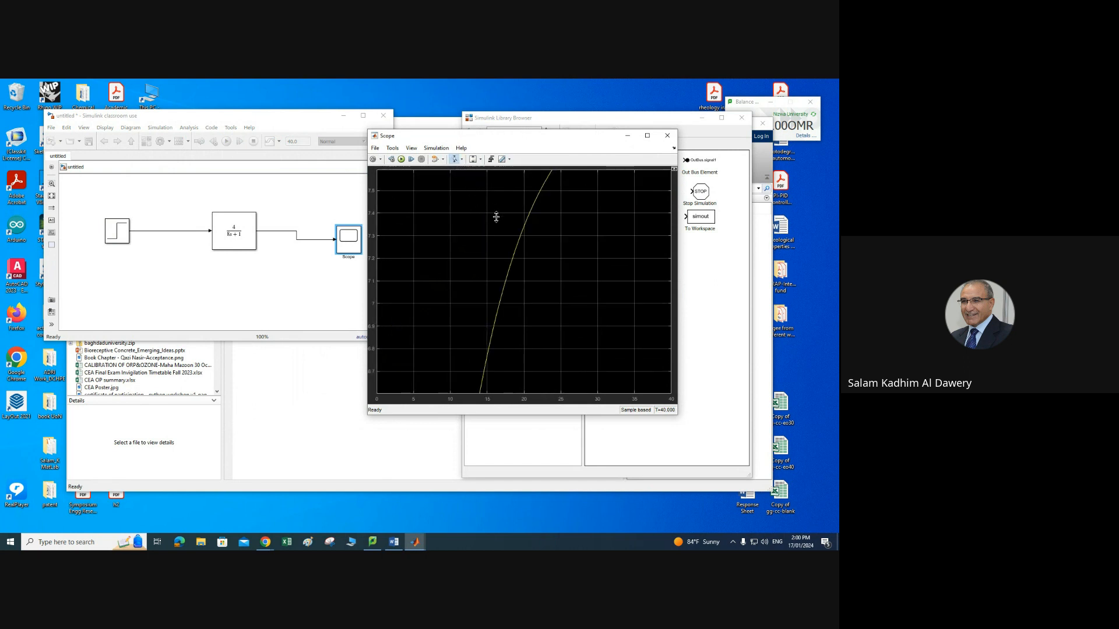
{"action": "left_click", "coordinate": [462, 159]}
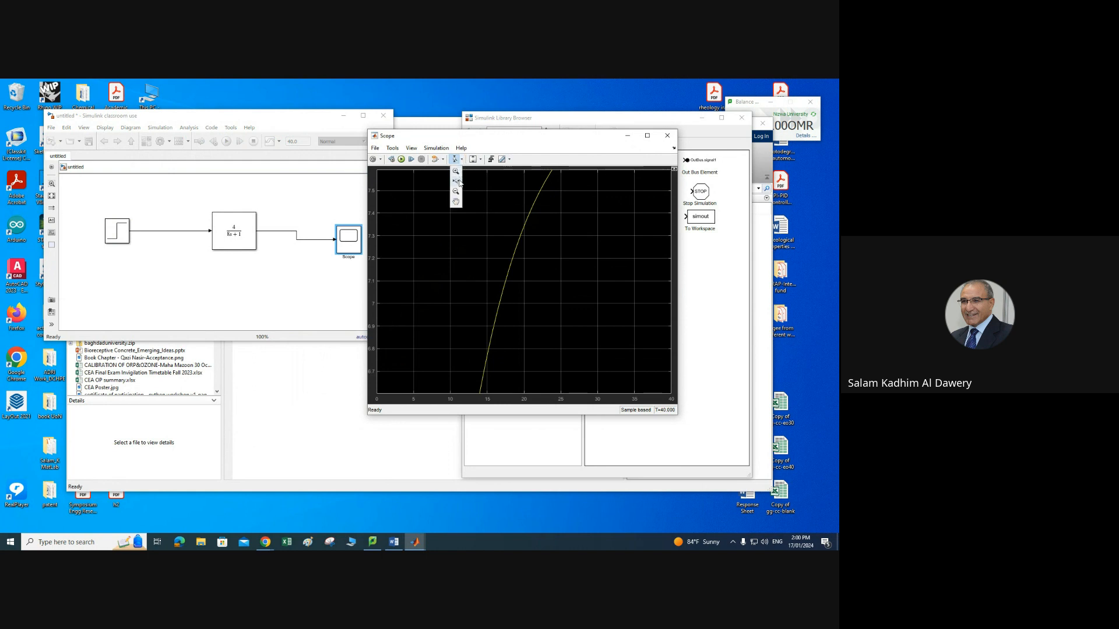
{"action": "left_click", "coordinate": [457, 181]}
{"action": "left_click_drag", "start_coordinate": [497, 219], "coordinate": [544, 224]}
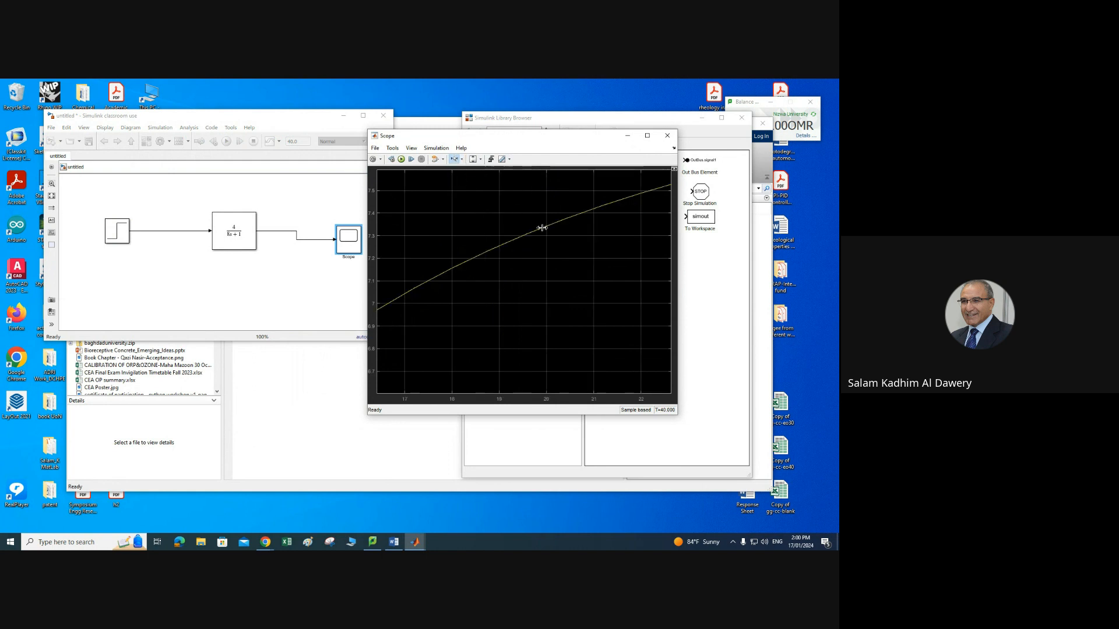
{"action": "left_click", "coordinate": [481, 160]}
{"action": "left_click", "coordinate": [475, 183]}
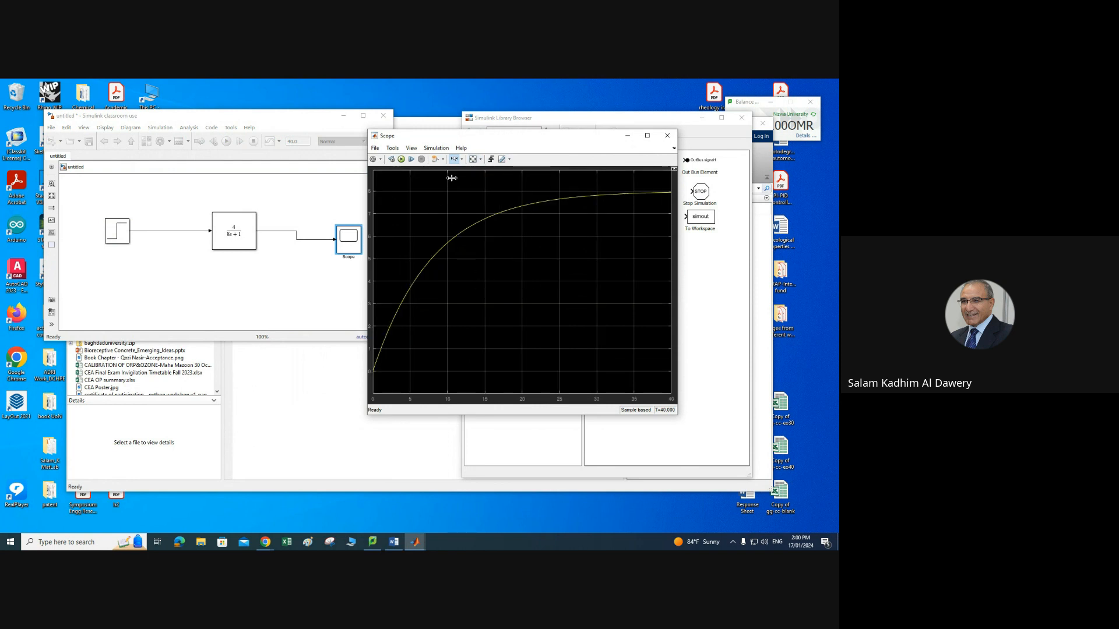
Step: Open the Scope's Style settings and set the response line colour to red, applying it
{"action": "left_click", "coordinate": [381, 161]}
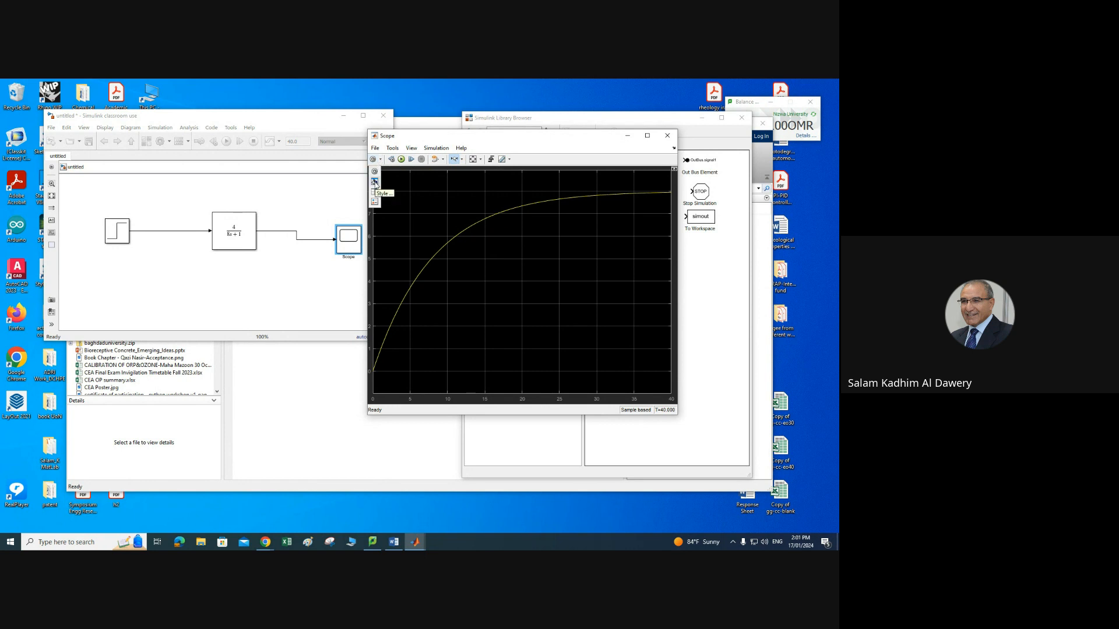
{"action": "left_click", "coordinate": [374, 182]}
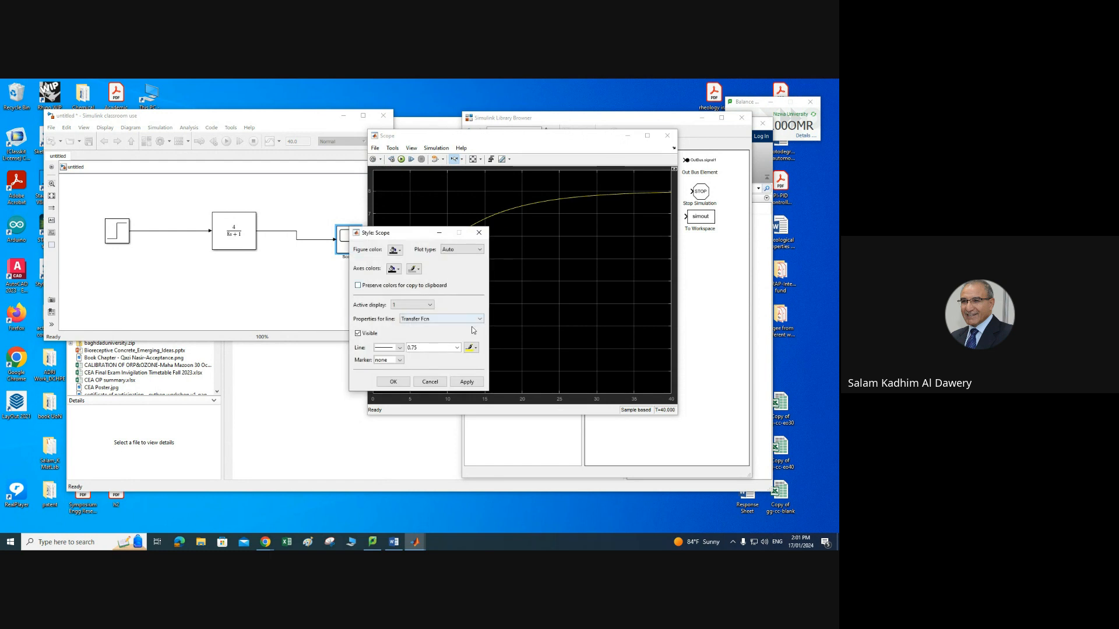
{"action": "left_click_drag", "start_coordinate": [415, 238], "coordinate": [273, 195]}
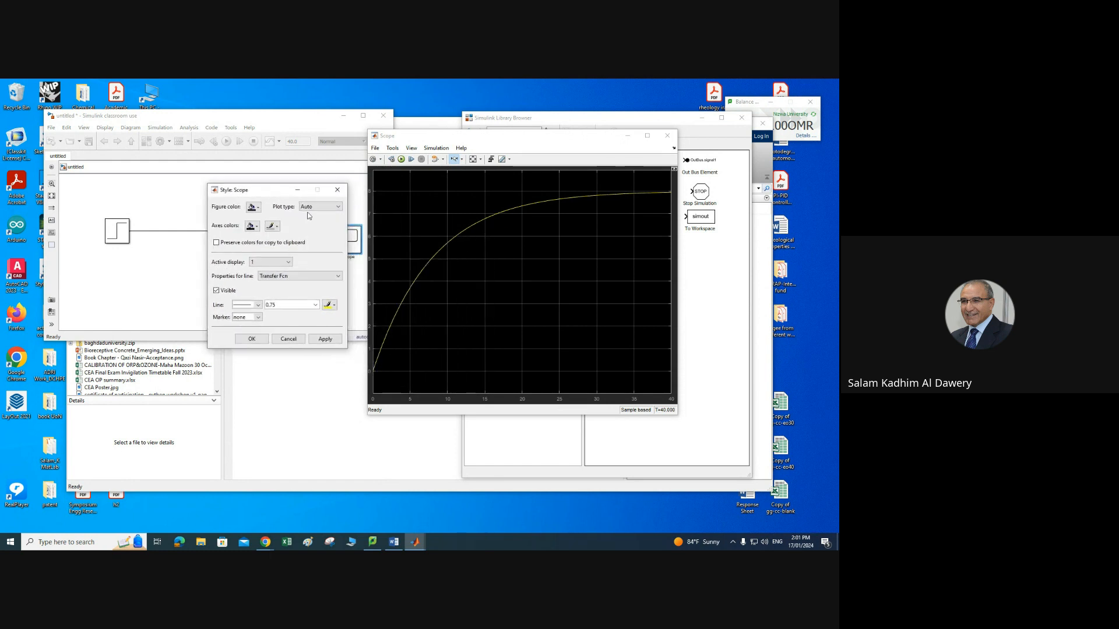
{"action": "left_click", "coordinate": [335, 307]}
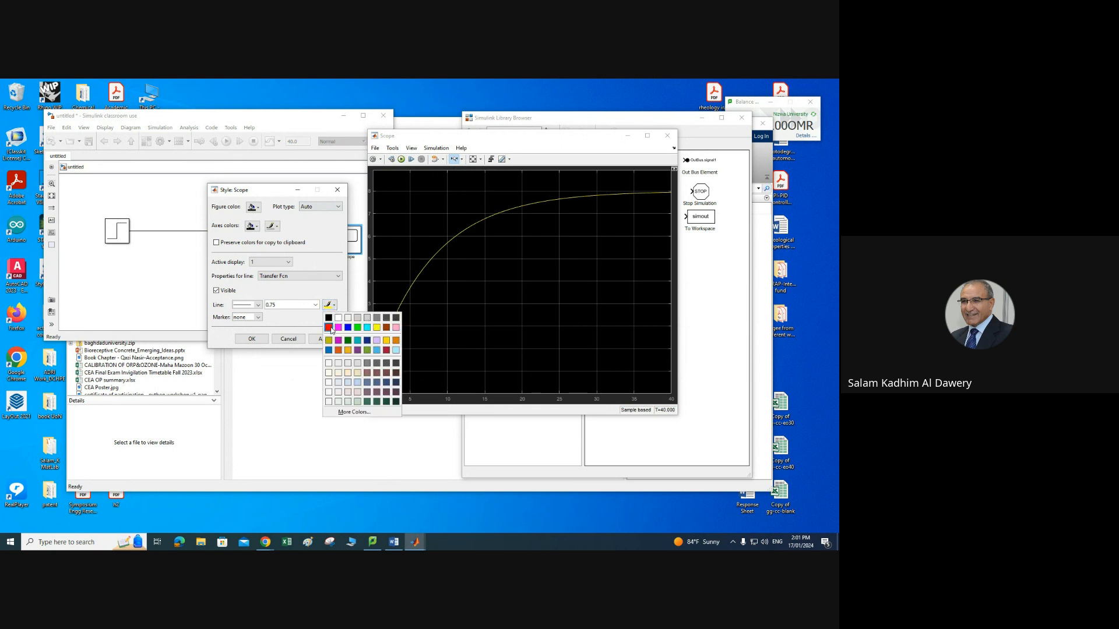
{"action": "left_click", "coordinate": [329, 328]}
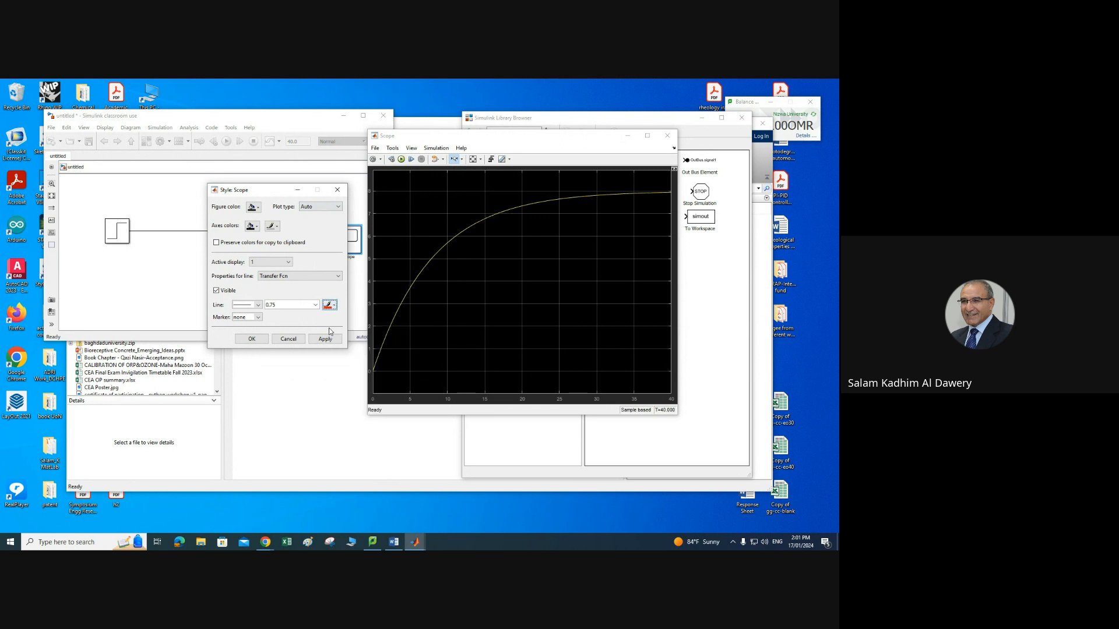
{"action": "left_click", "coordinate": [327, 339]}
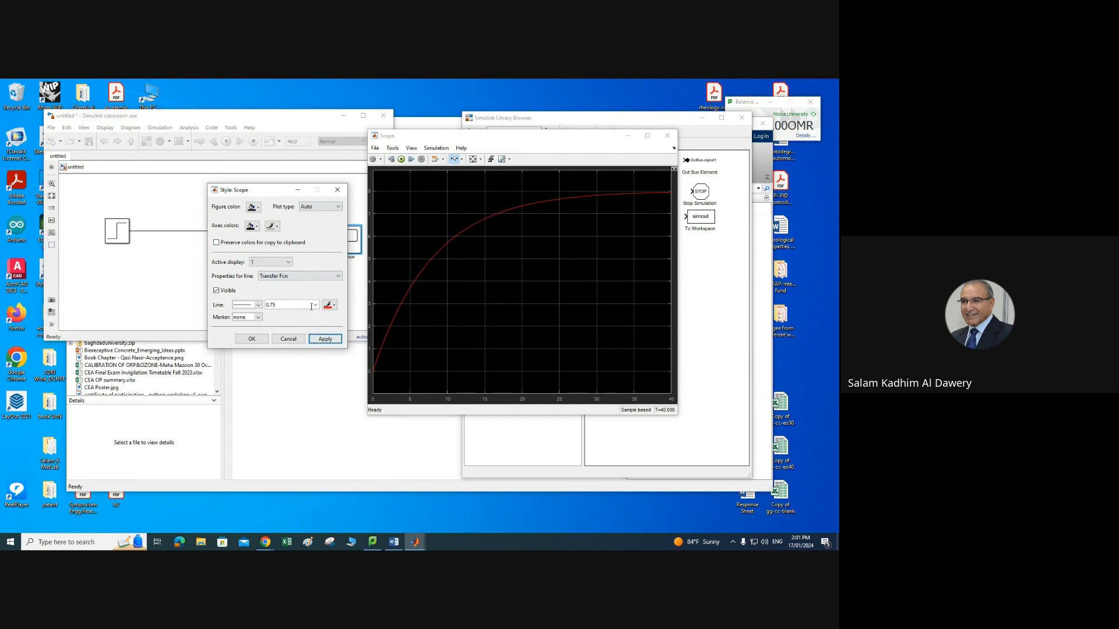
Step: Set the response line width to 2 and apply the style change
{"action": "left_click", "coordinate": [258, 305]}
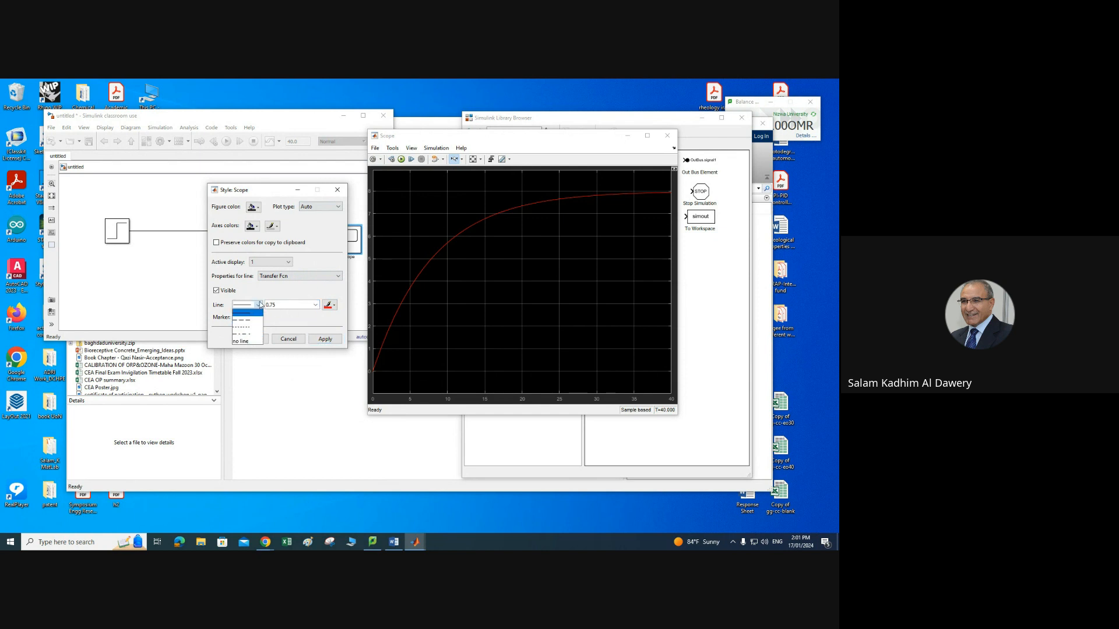
{"action": "left_click", "coordinate": [260, 305]}
{"action": "left_click", "coordinate": [316, 304]}
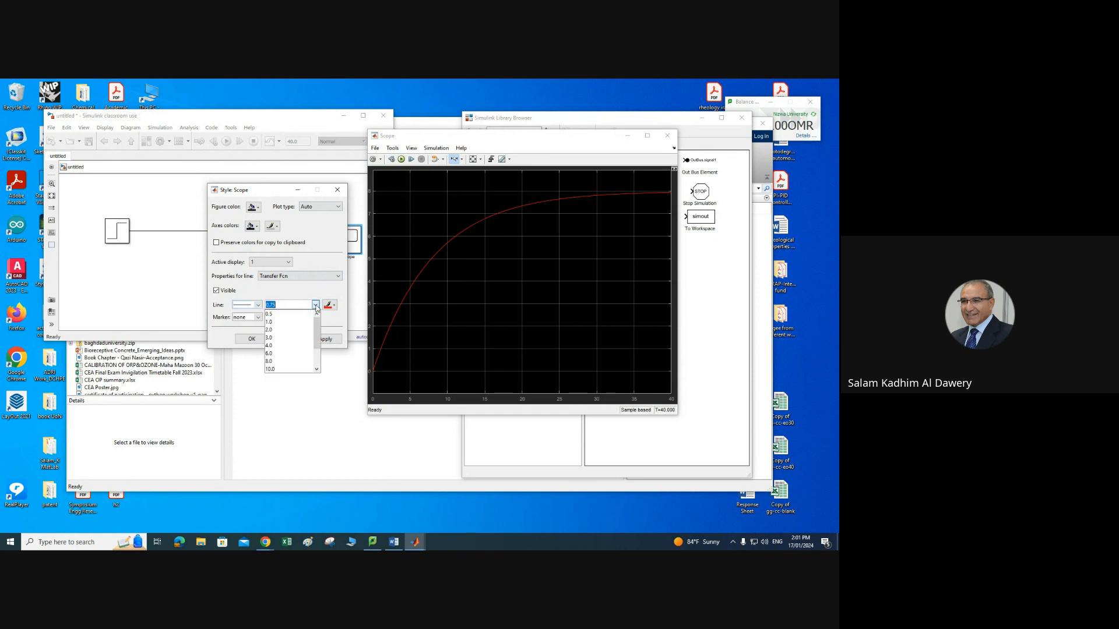
{"action": "left_click", "coordinate": [286, 329]}
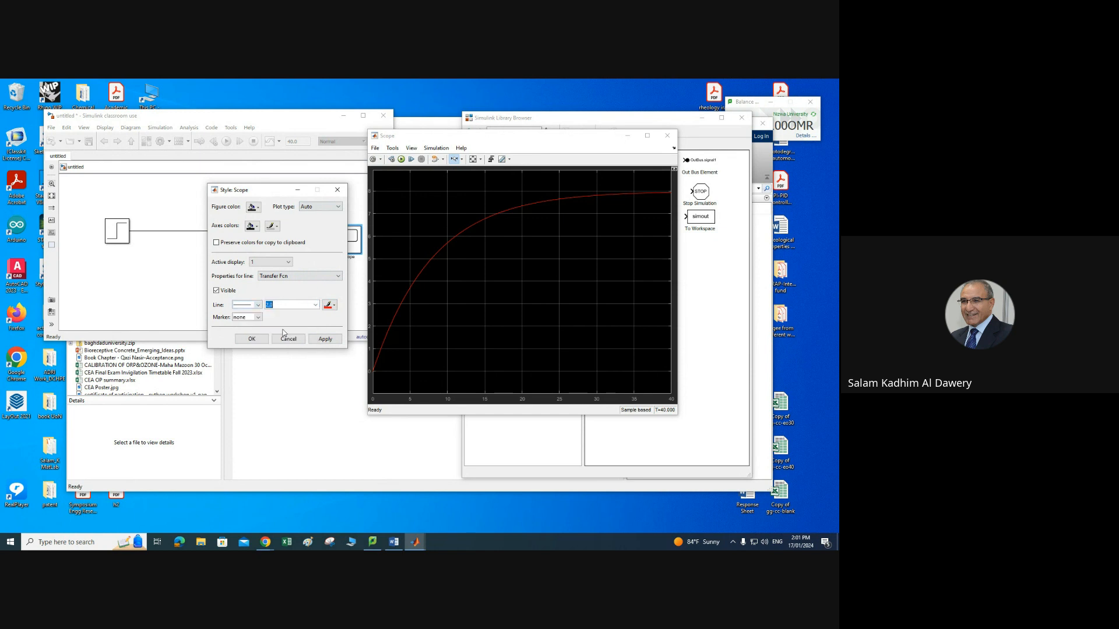
{"action": "left_click", "coordinate": [326, 339]}
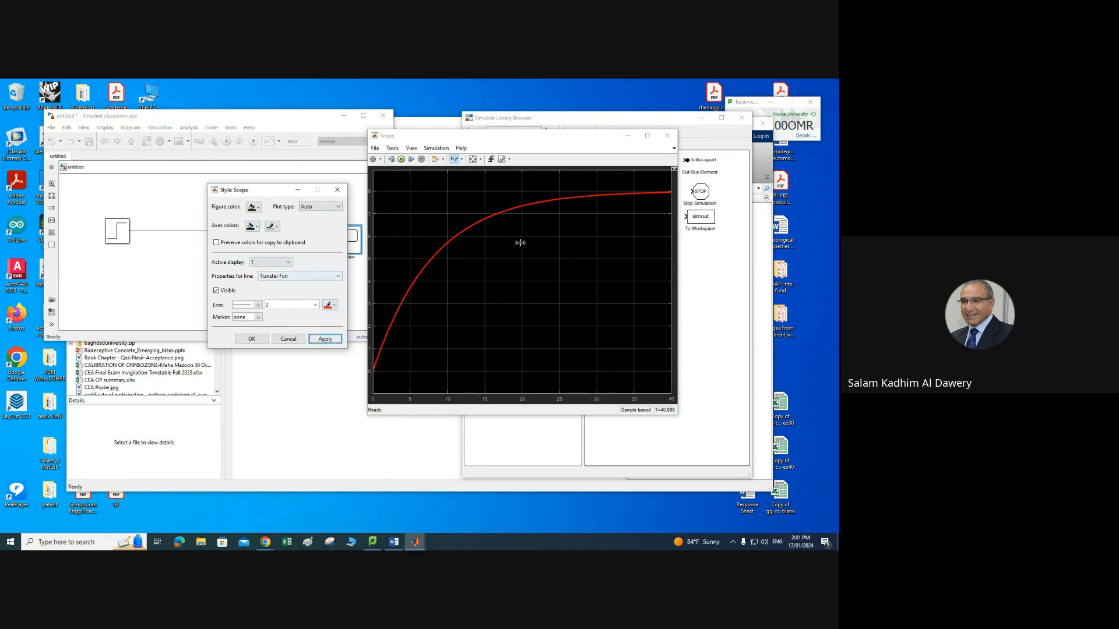
Step: Set the Scope figure colour to white and the axes background to light grey, applying each change
{"action": "left_click", "coordinate": [257, 211]}
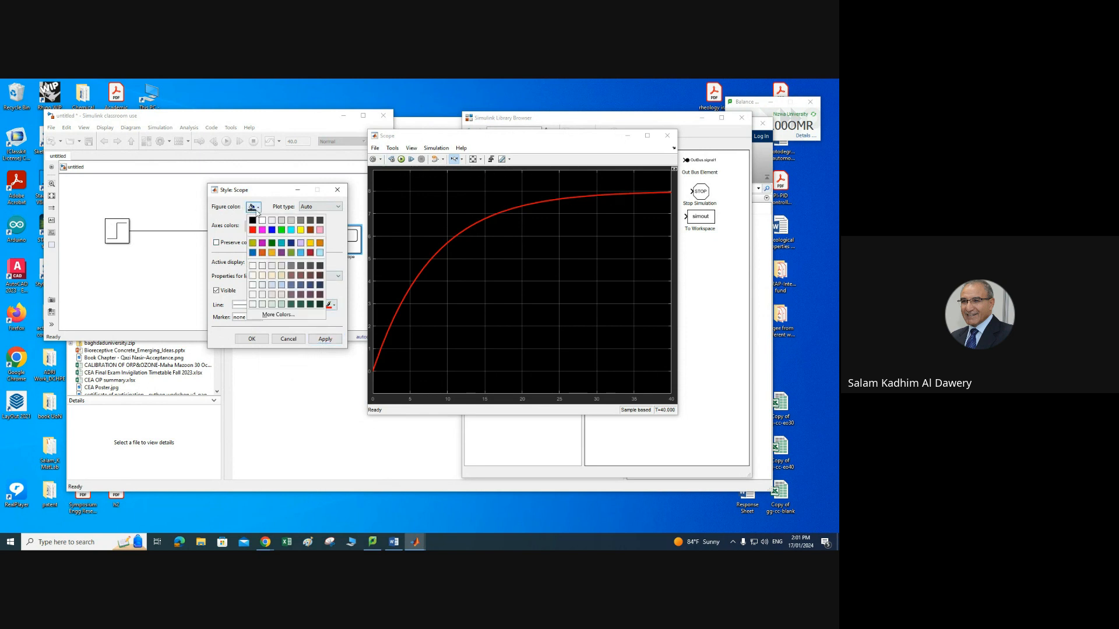
{"action": "left_click", "coordinate": [262, 221]}
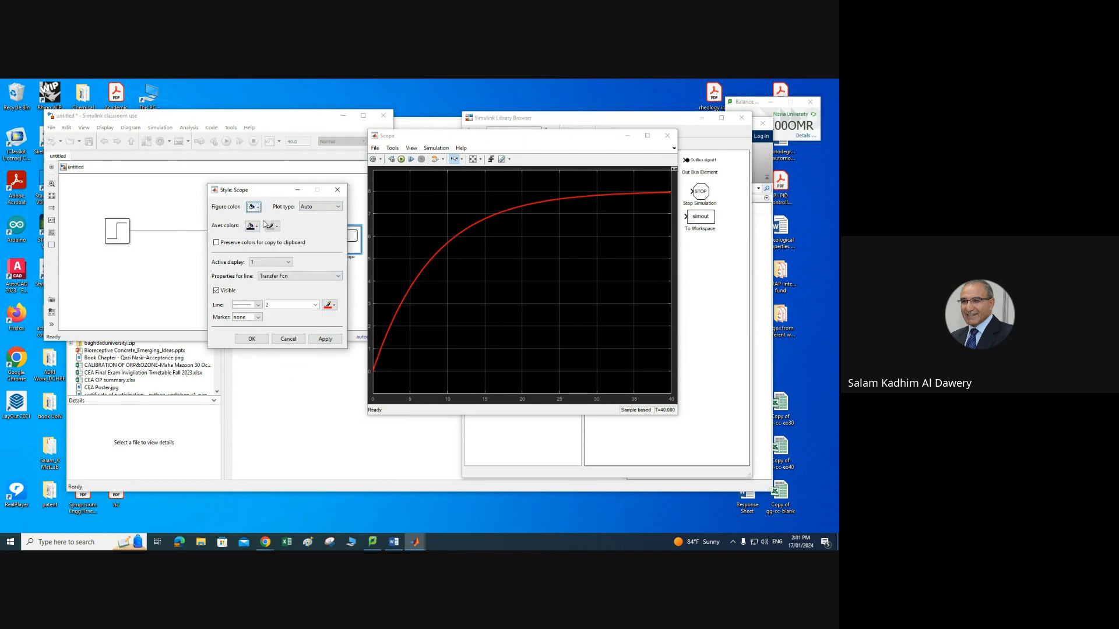
{"action": "left_click", "coordinate": [327, 338]}
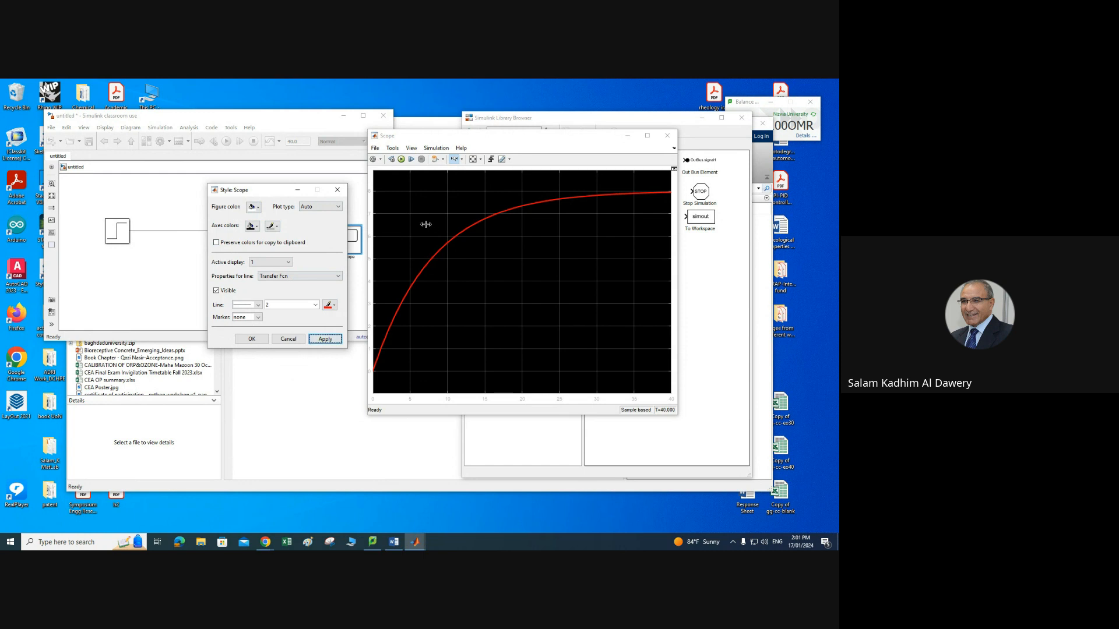
{"action": "left_click", "coordinate": [257, 227]}
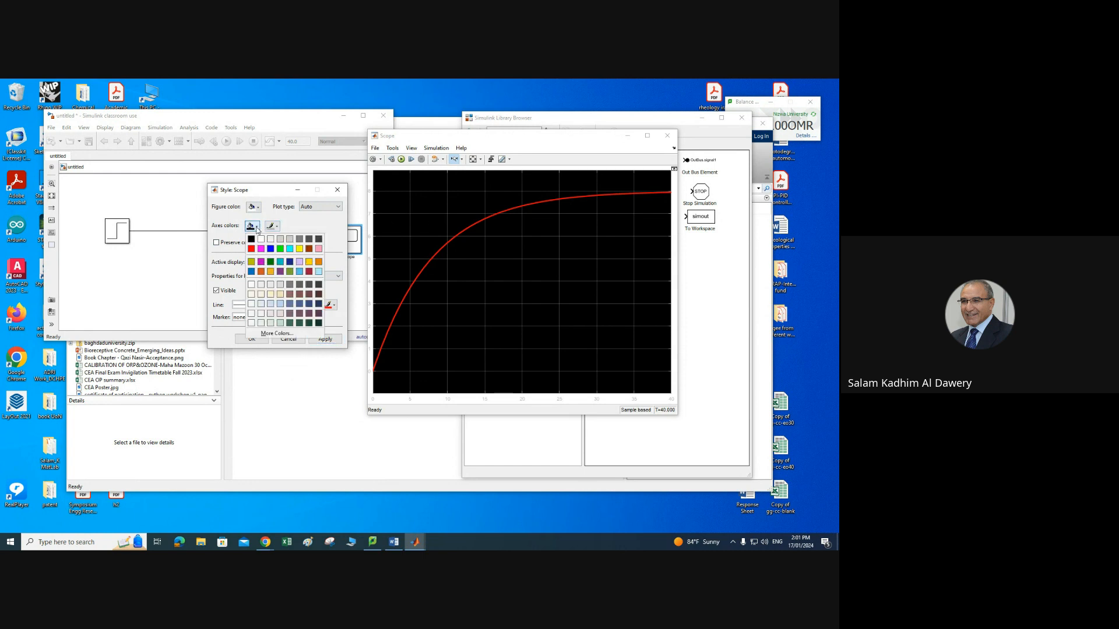
{"action": "left_click", "coordinate": [283, 240]}
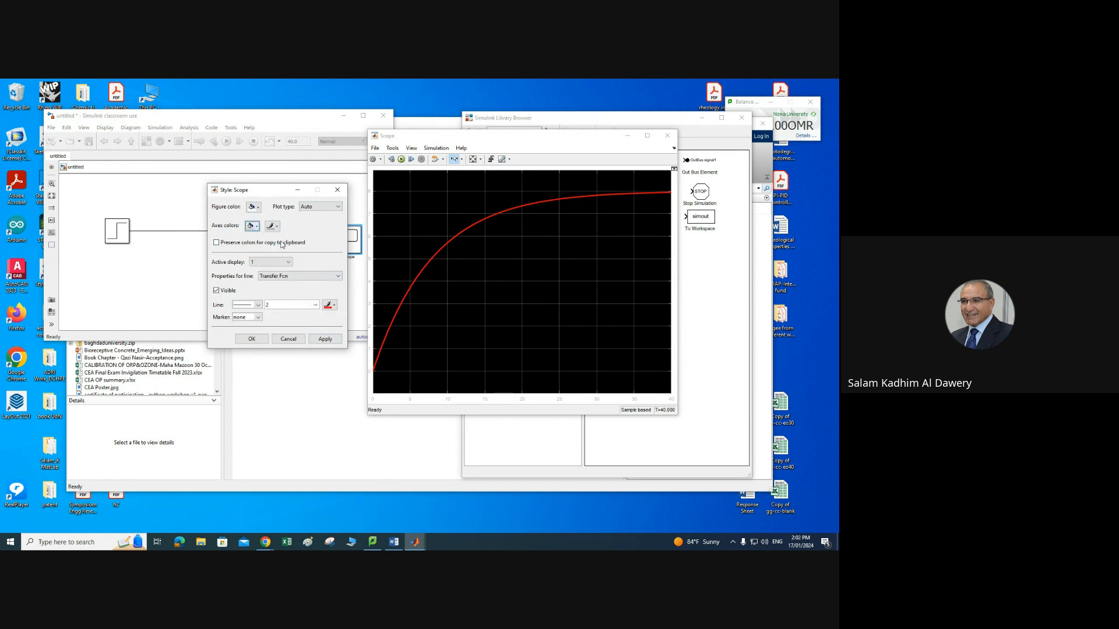
{"action": "left_click", "coordinate": [326, 340]}
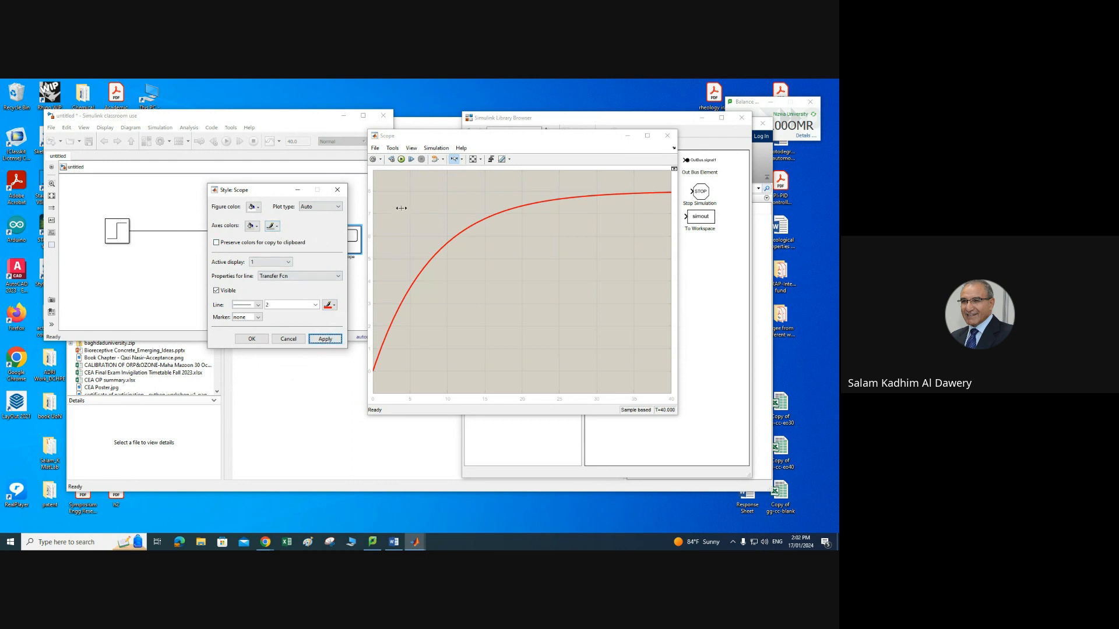
Step: Set the axes foreground colour to white, apply, and close the Style dialog
{"action": "left_click", "coordinate": [272, 227]}
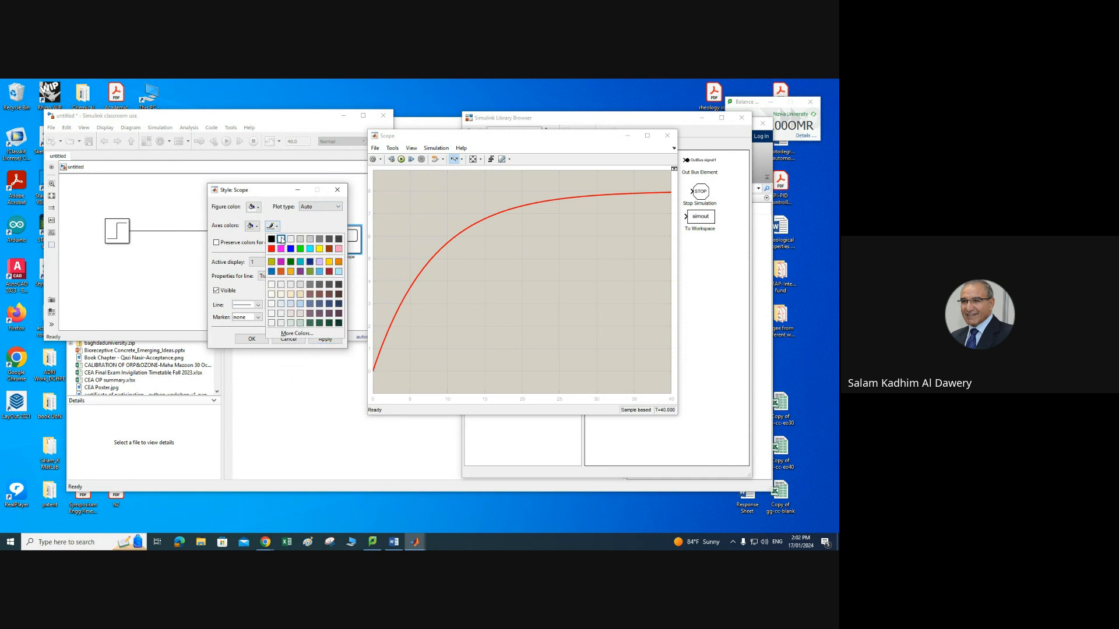
{"action": "left_click", "coordinate": [282, 242]}
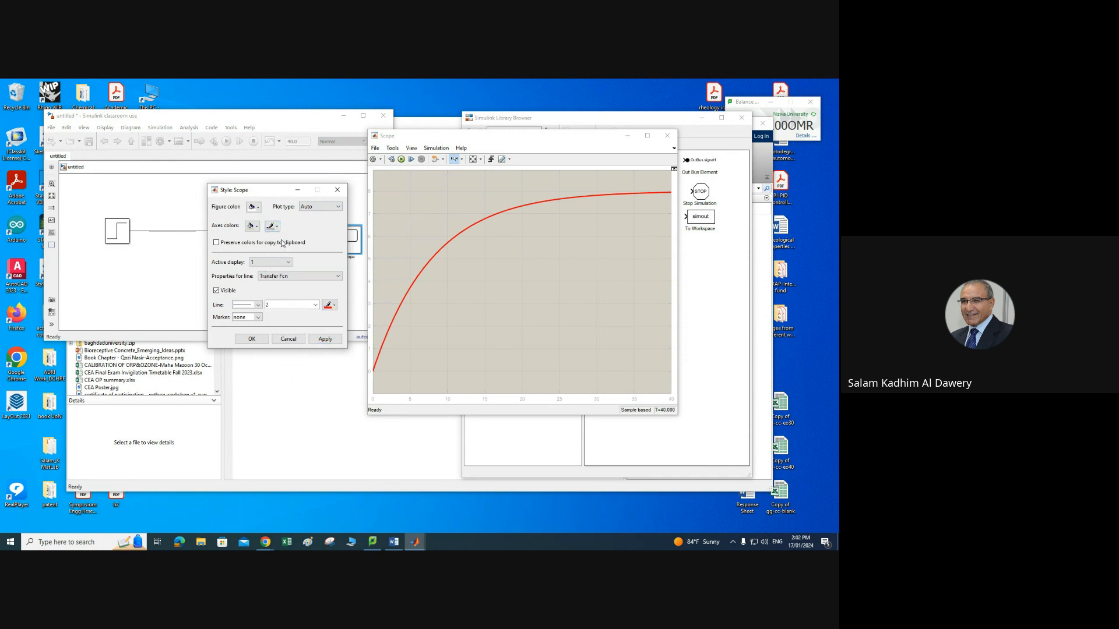
{"action": "left_click", "coordinate": [325, 339]}
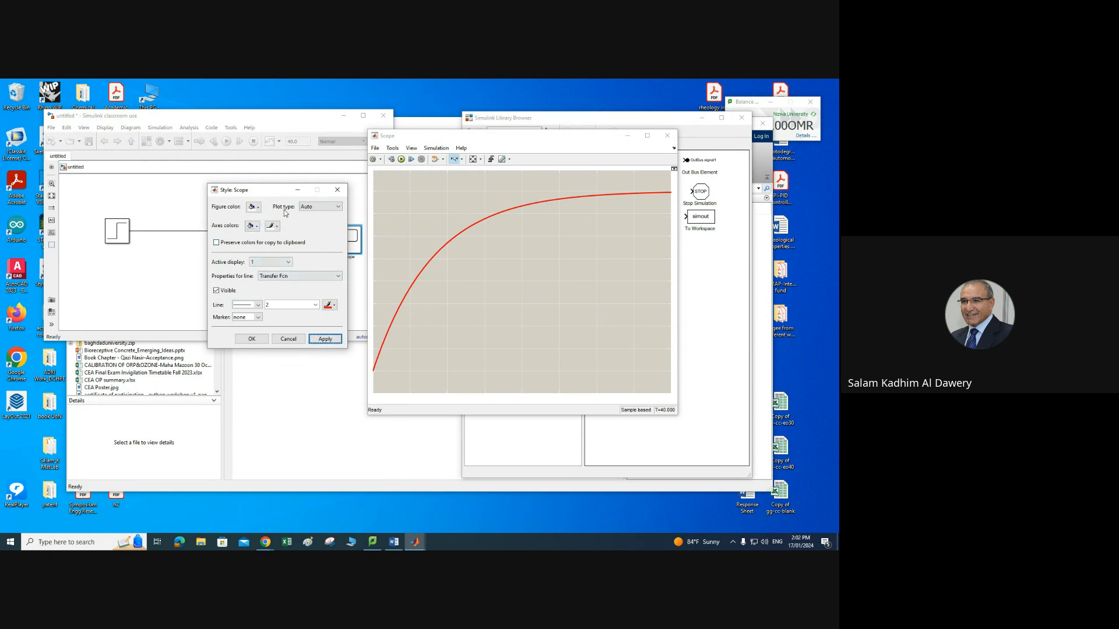
{"action": "left_click", "coordinate": [250, 339]}
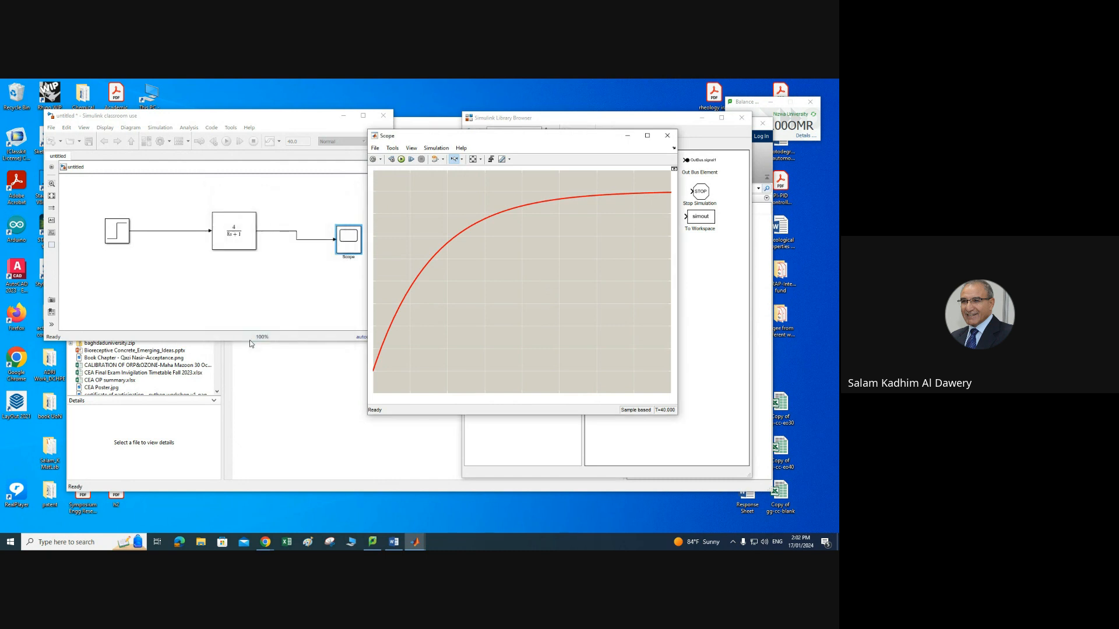
Step: Set the Scope's Y-axis limits to a minimum of 0 and a maximum of 10, apply, and close the configuration dialog
{"action": "left_click", "coordinate": [382, 161]}
{"action": "left_click", "coordinate": [375, 172]}
{"action": "left_click", "coordinate": [434, 300]}
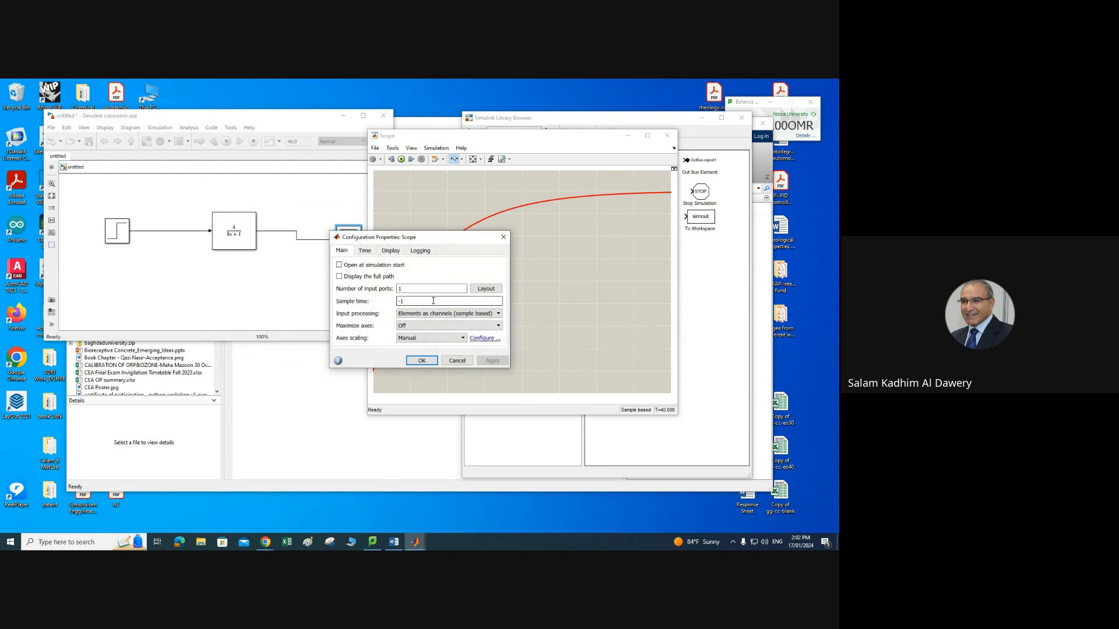
{"action": "left_click", "coordinate": [395, 254]}
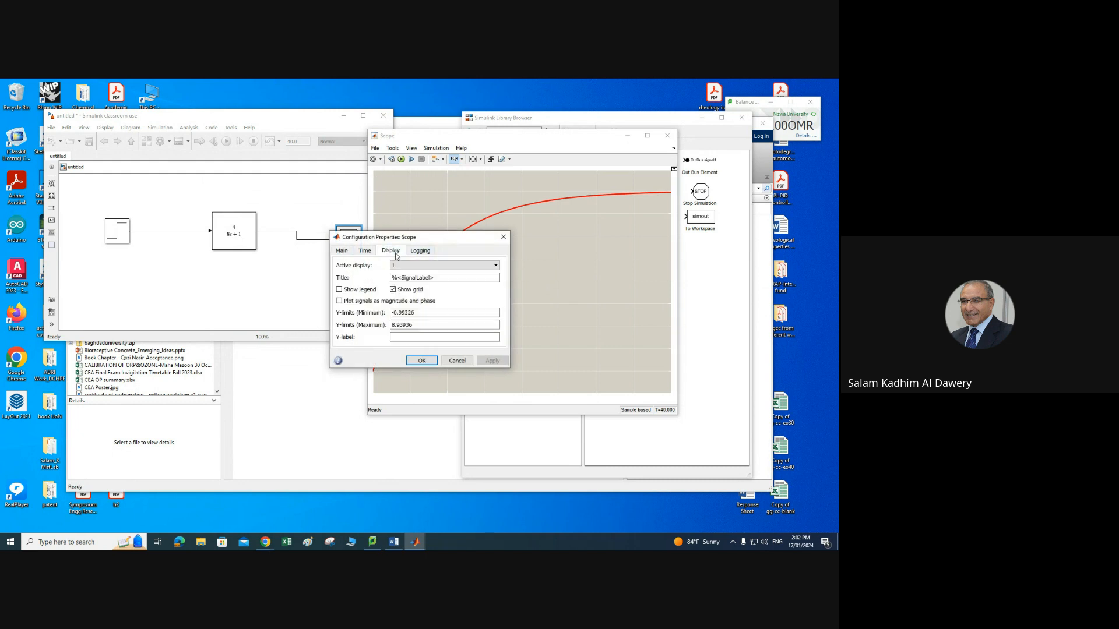
{"action": "left_click", "coordinate": [416, 313]}
{"action": "double_click", "coordinate": [418, 313]}
{"action": "type", "text": "0"}
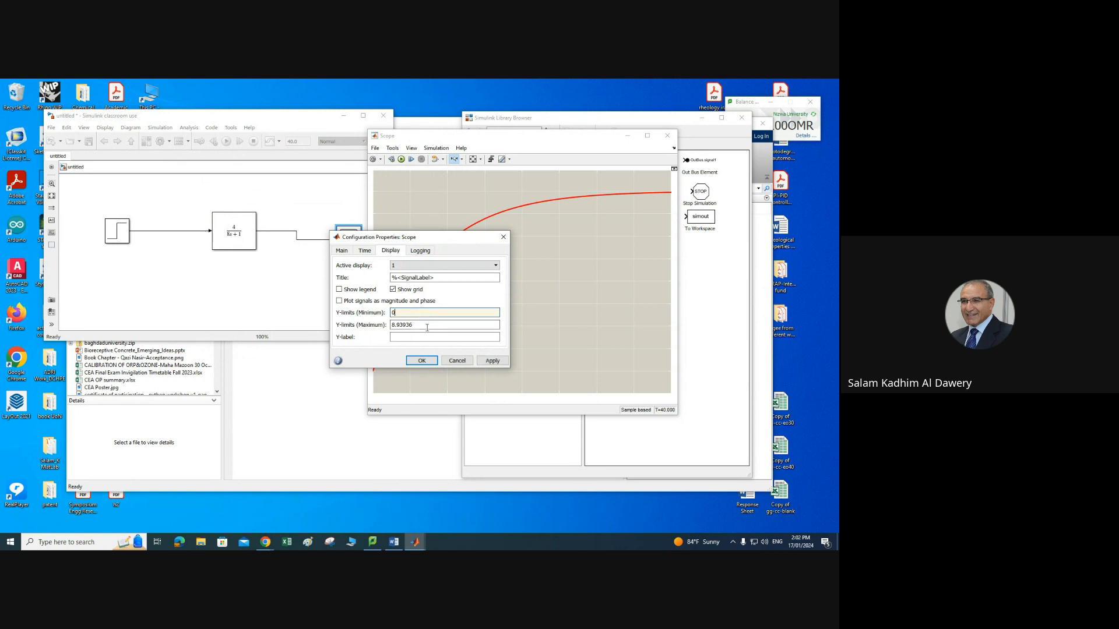
{"action": "double_click", "coordinate": [419, 326]}
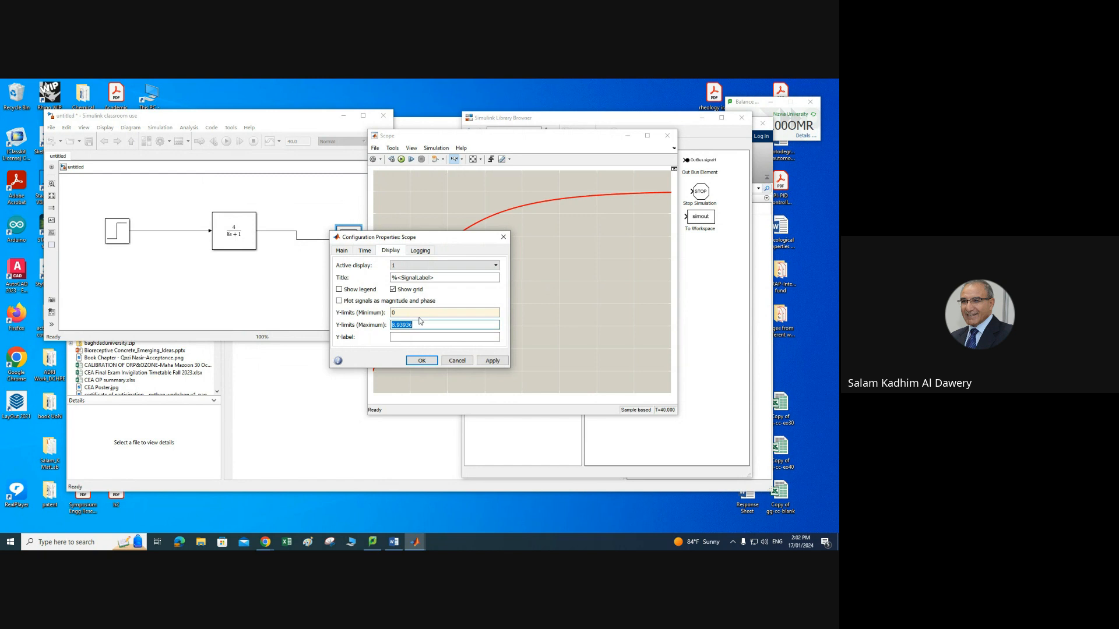
{"action": "type", "text": "10"}
{"action": "left_click", "coordinate": [492, 362]}
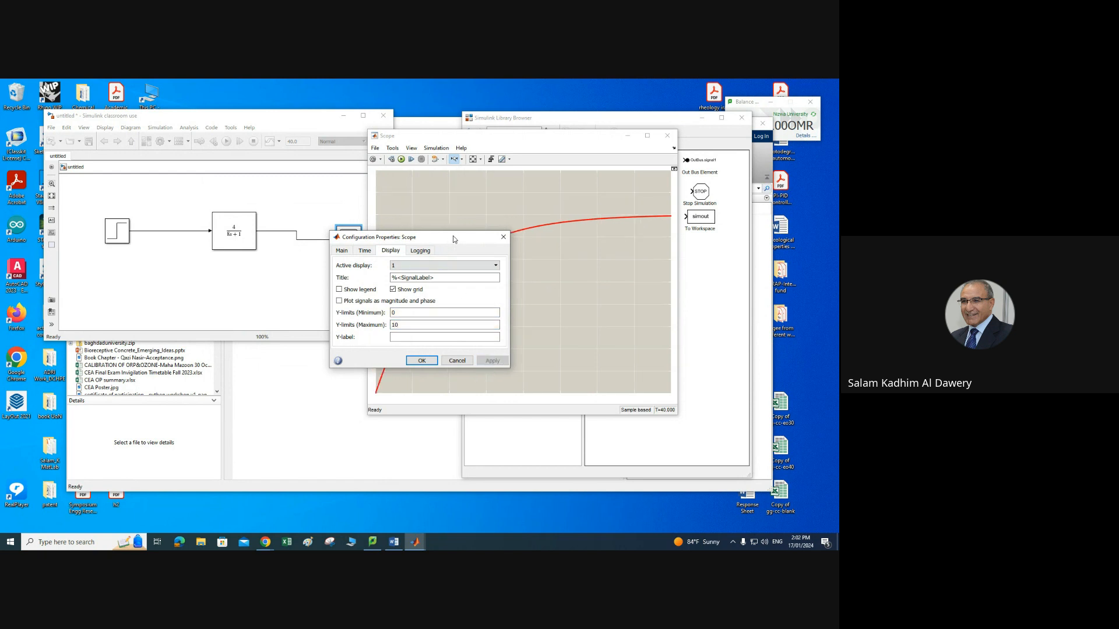
{"action": "left_click_drag", "start_coordinate": [453, 239], "coordinate": [276, 251]}
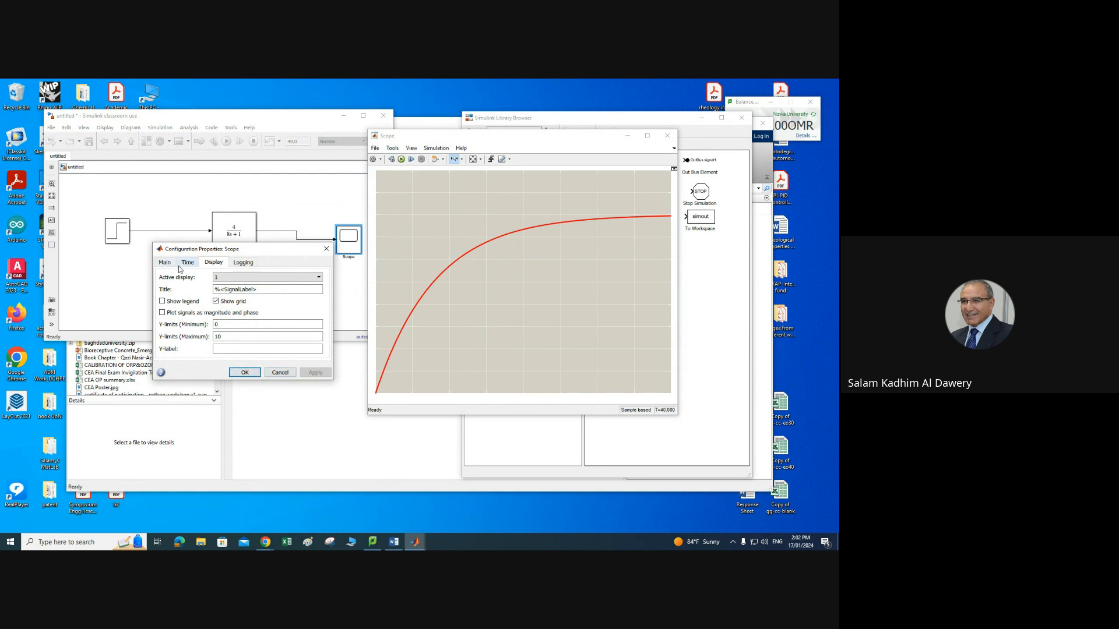
{"action": "left_click", "coordinate": [242, 376]}
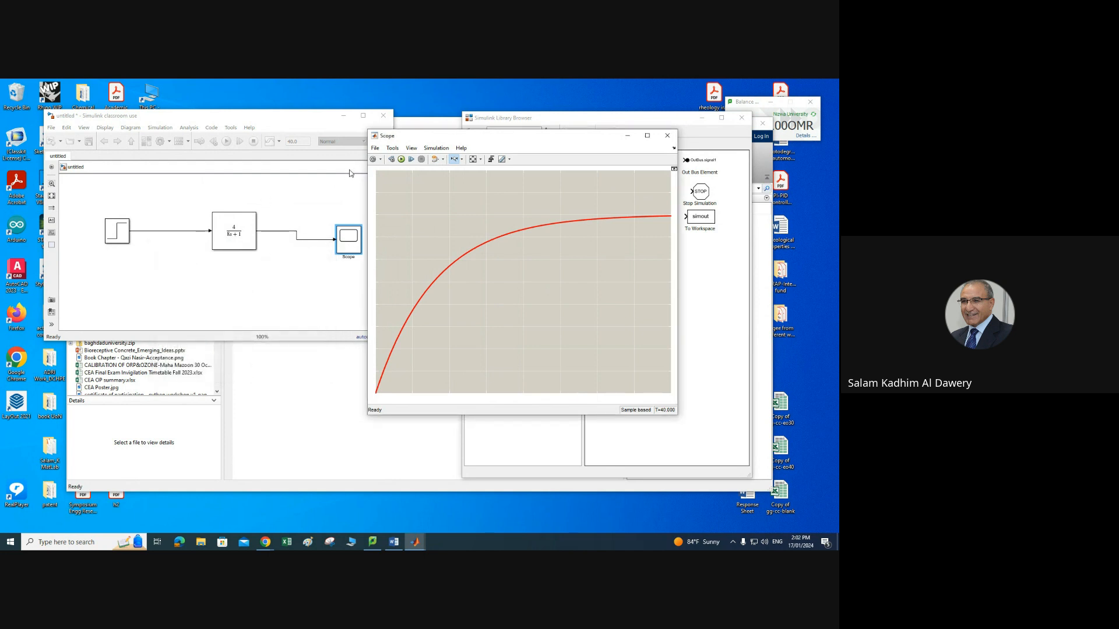
Step: Set the Scope figure colour to black, apply, and close both the Style dialog and the Scope window
{"action": "left_click", "coordinate": [381, 160]}
{"action": "left_click", "coordinate": [374, 182]}
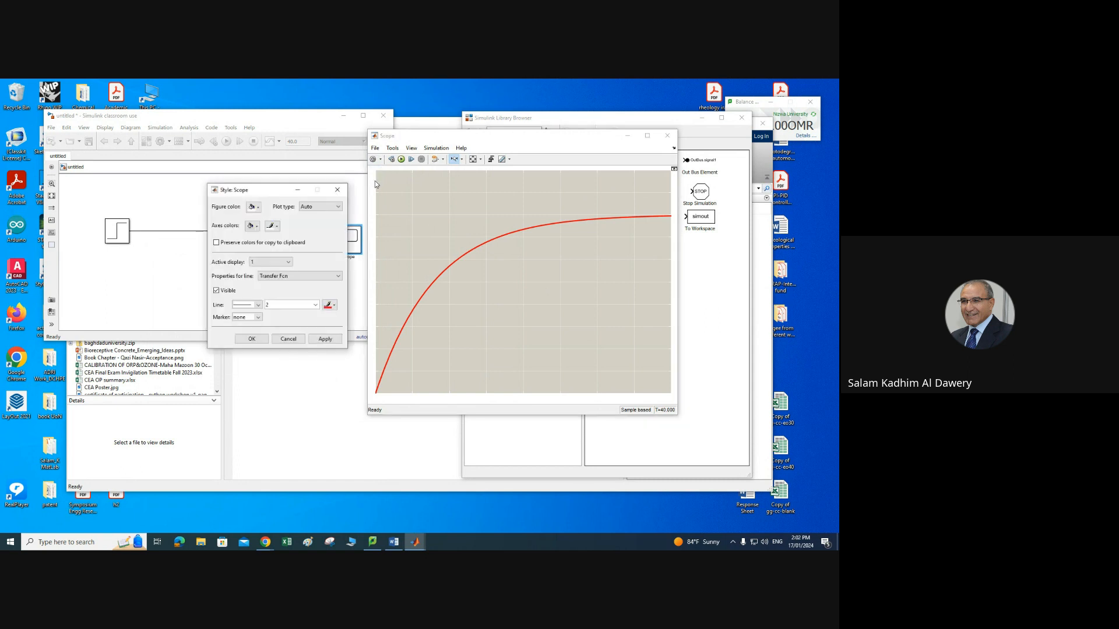
{"action": "left_click", "coordinate": [257, 210]}
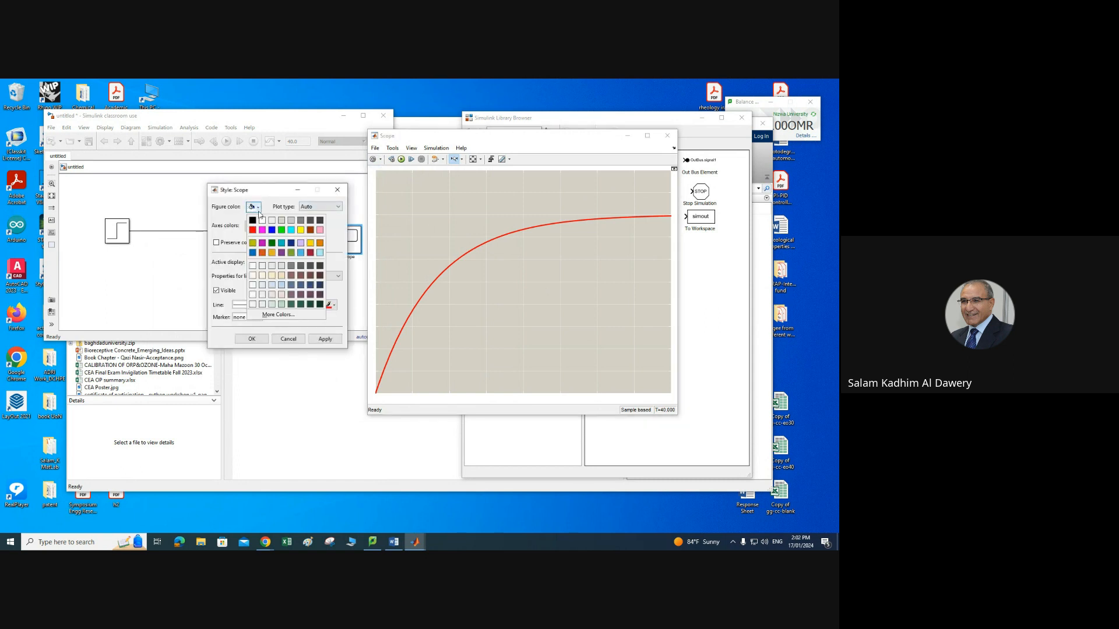
{"action": "left_click", "coordinate": [320, 303]}
{"action": "left_click", "coordinate": [334, 340]}
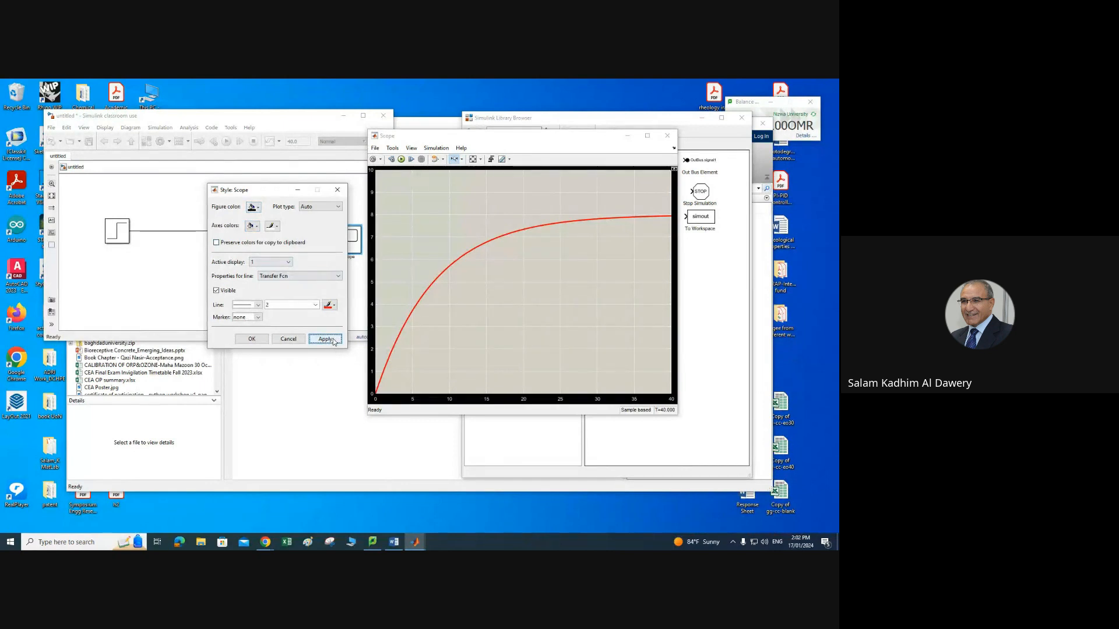
{"action": "left_click", "coordinate": [252, 339]}
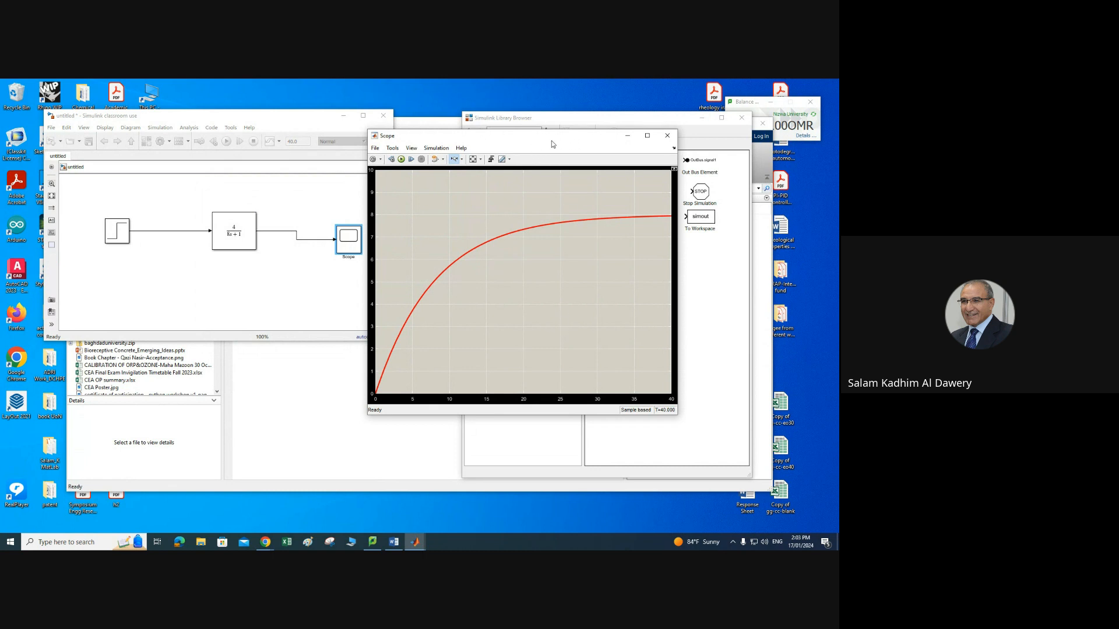
{"action": "left_click_drag", "start_coordinate": [577, 142], "coordinate": [640, 139]}
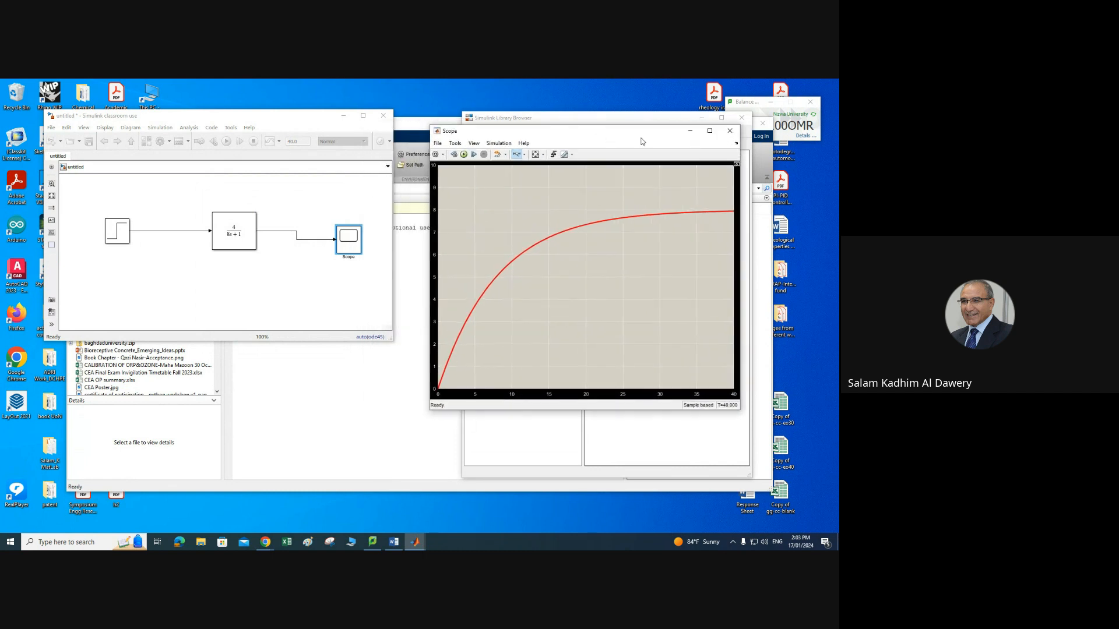
{"action": "left_click", "coordinate": [731, 134]}
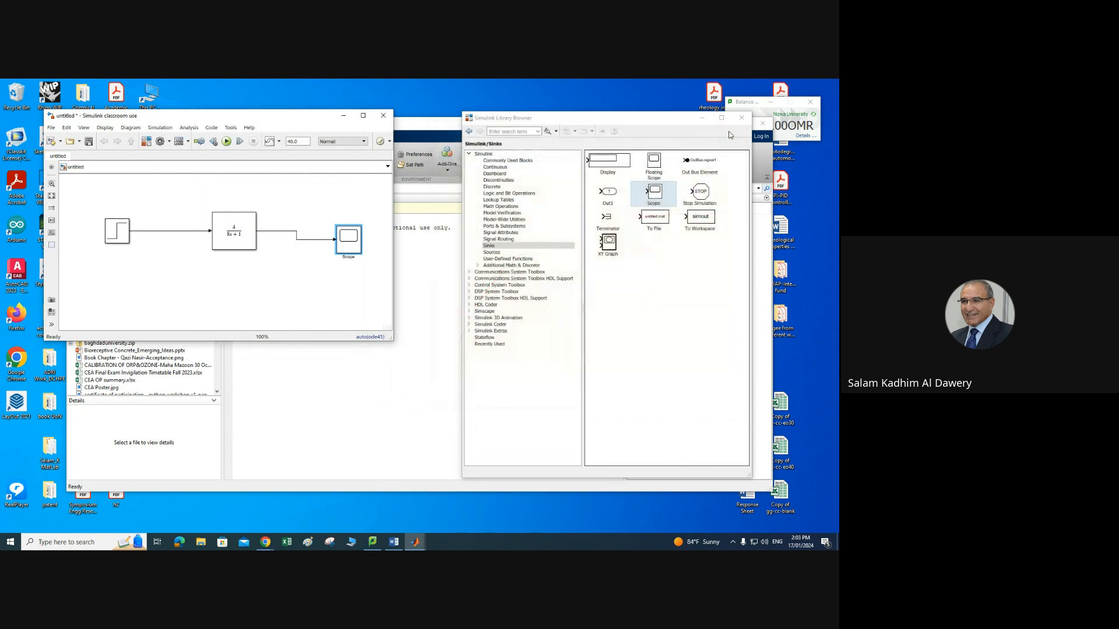
Step: Delete the two signal lines around the 4/(8s+1) block and move that block left
{"action": "left_click", "coordinate": [180, 231]}
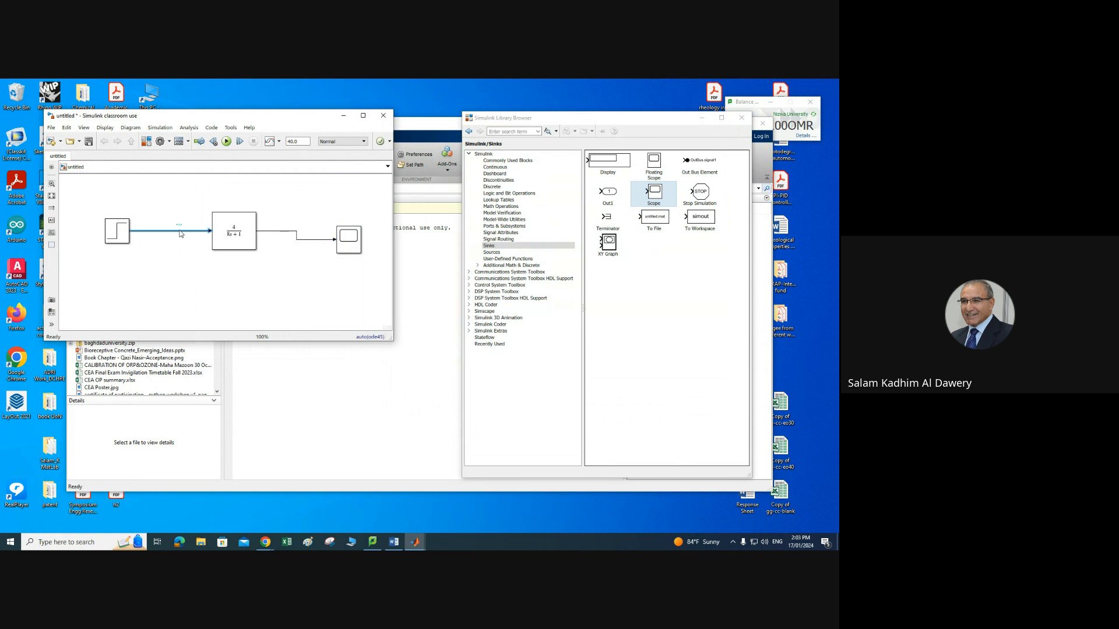
{"action": "key", "text": "Delete"}
{"action": "left_click", "coordinate": [261, 231]}
{"action": "key", "text": "Delete"}
{"action": "left_click_drag", "start_coordinate": [236, 249], "coordinate": [200, 249]}
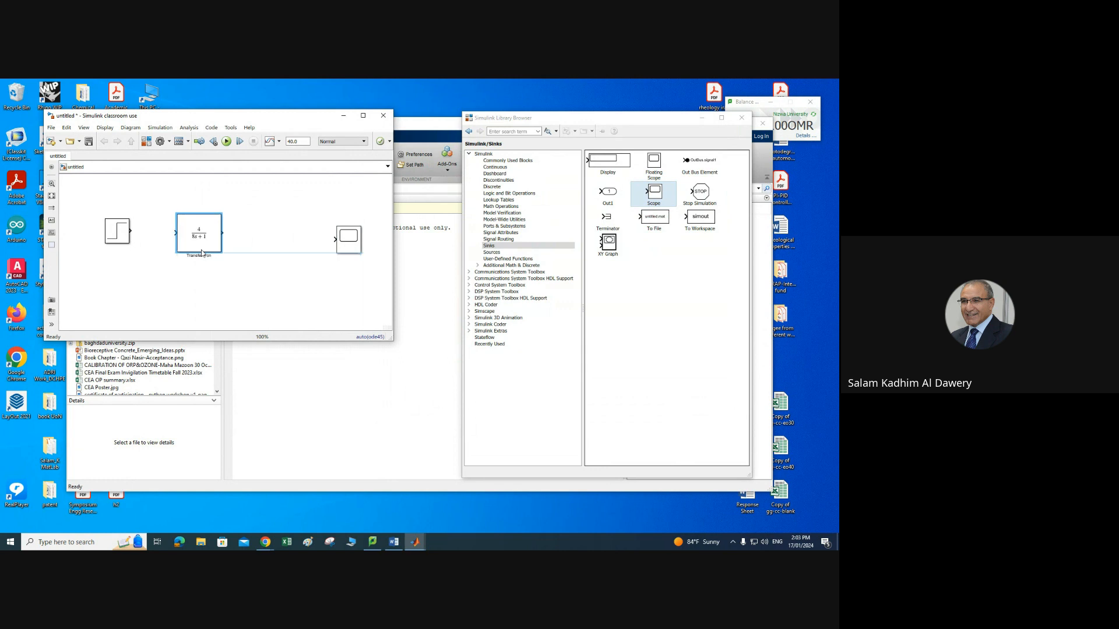
Step: Add a Transfer Fcn block from the Continuous library with numerator [0.5] and denominator [0.2 1], applying it
{"action": "left_click", "coordinate": [496, 168]}
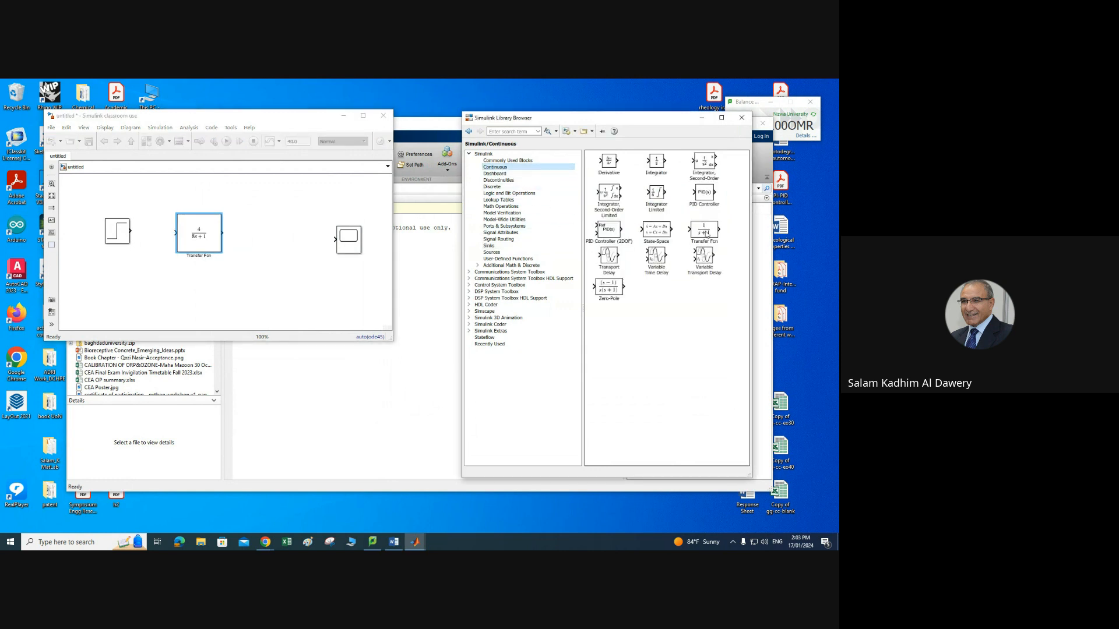
{"action": "left_click_drag", "start_coordinate": [706, 235], "coordinate": [254, 250]}
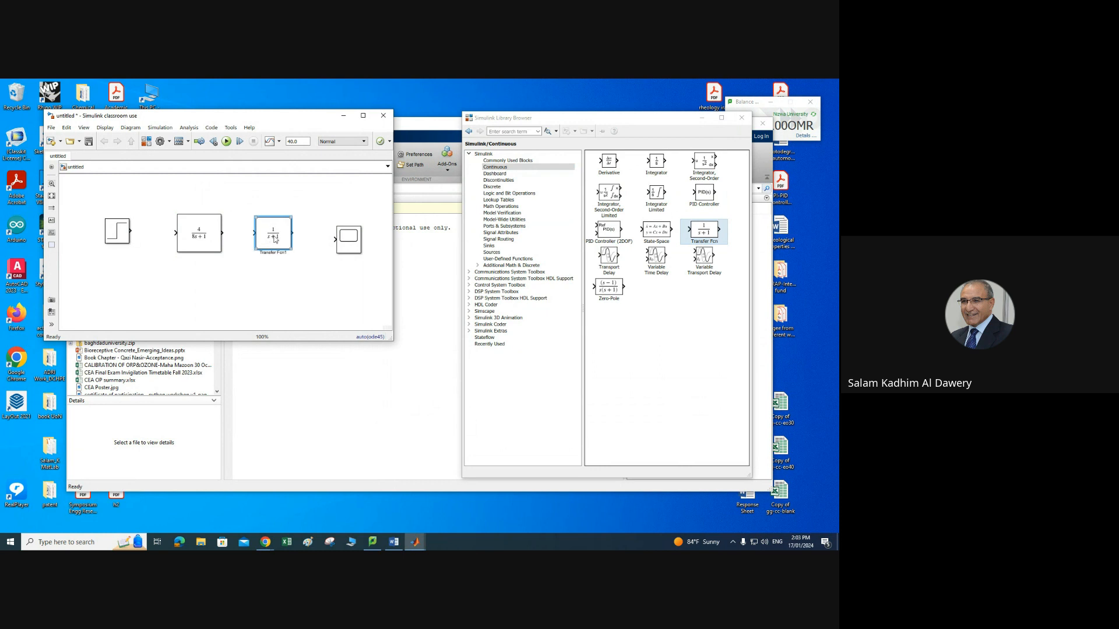
{"action": "double_click", "coordinate": [274, 234]}
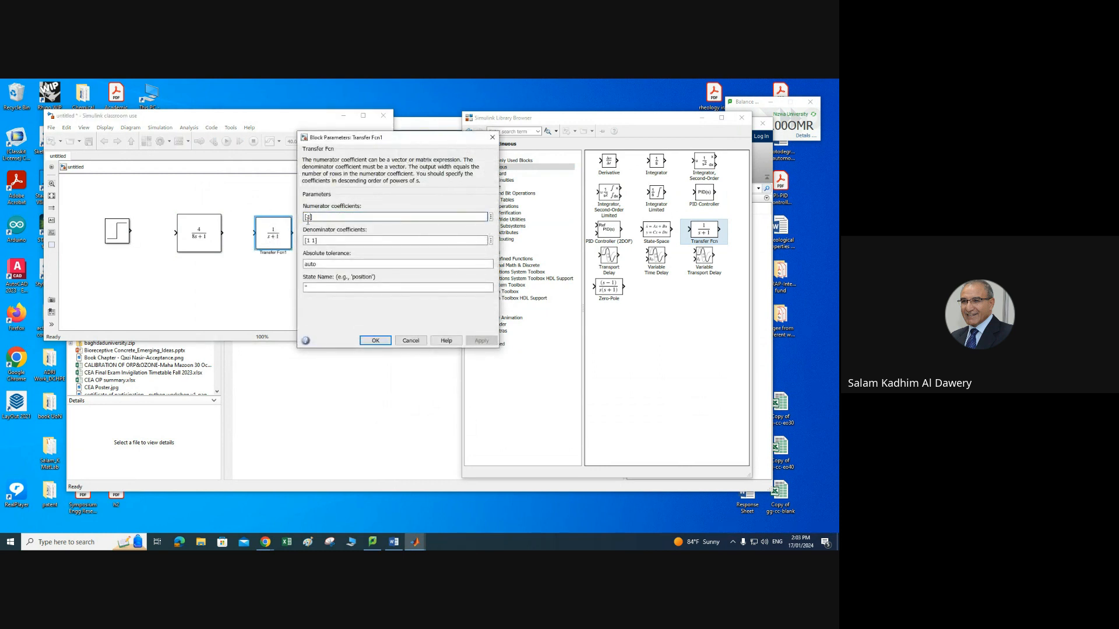
{"action": "left_click", "coordinate": [308, 218]}
{"action": "key", "text": "BackSpace"}
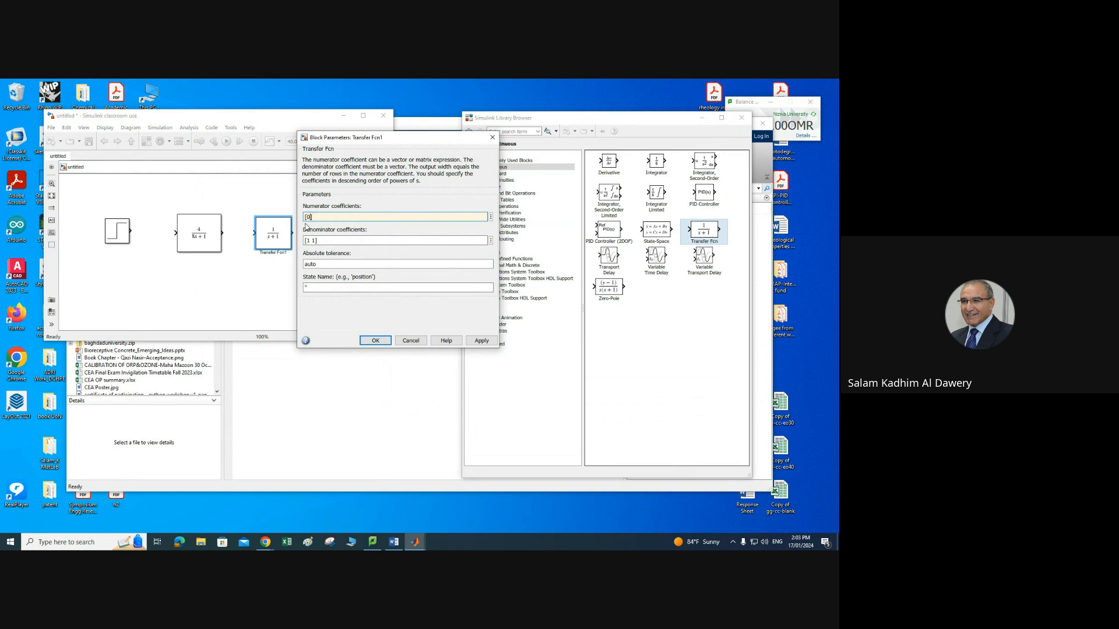
{"action": "left_click_drag", "start_coordinate": [307, 240], "coordinate": [309, 240]}
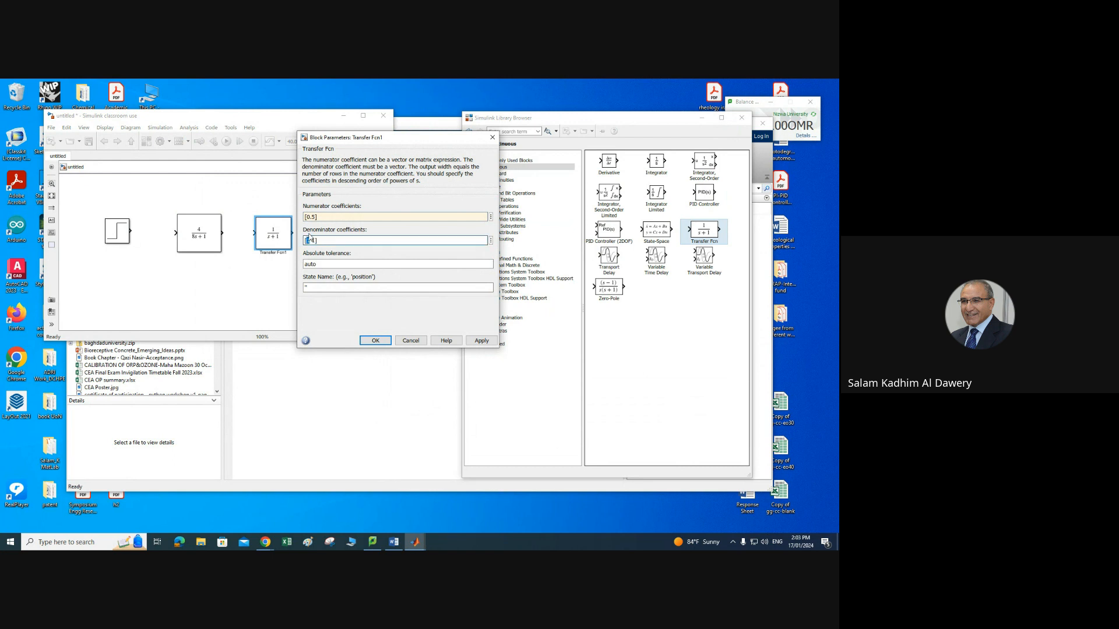
{"action": "type", "text": "0.2"}
{"action": "left_click", "coordinate": [486, 342]}
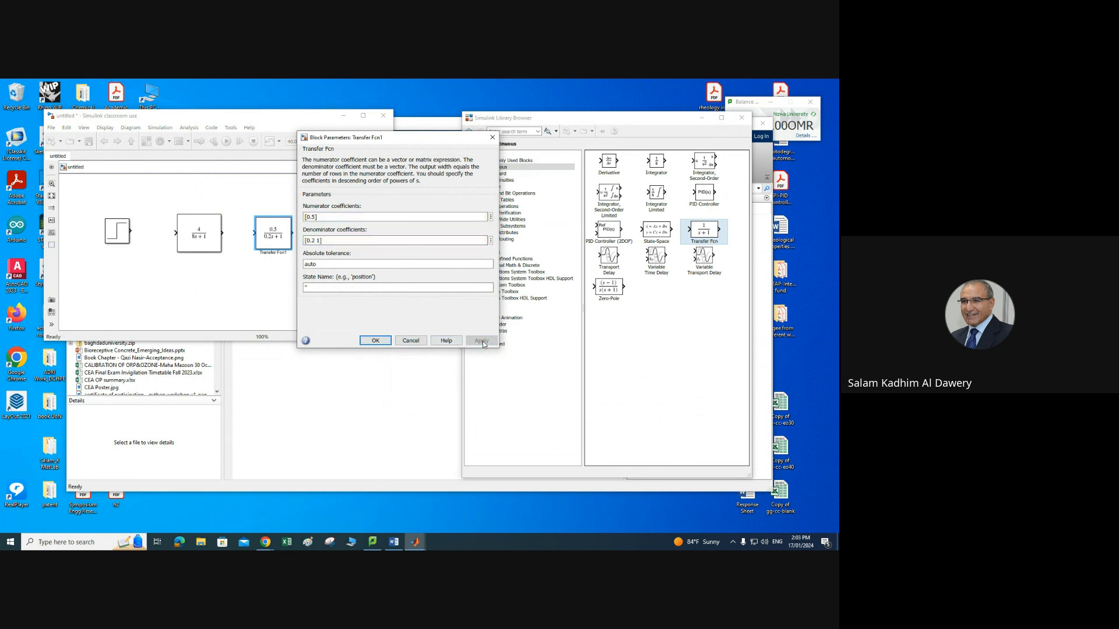
{"action": "left_click", "coordinate": [375, 340]}
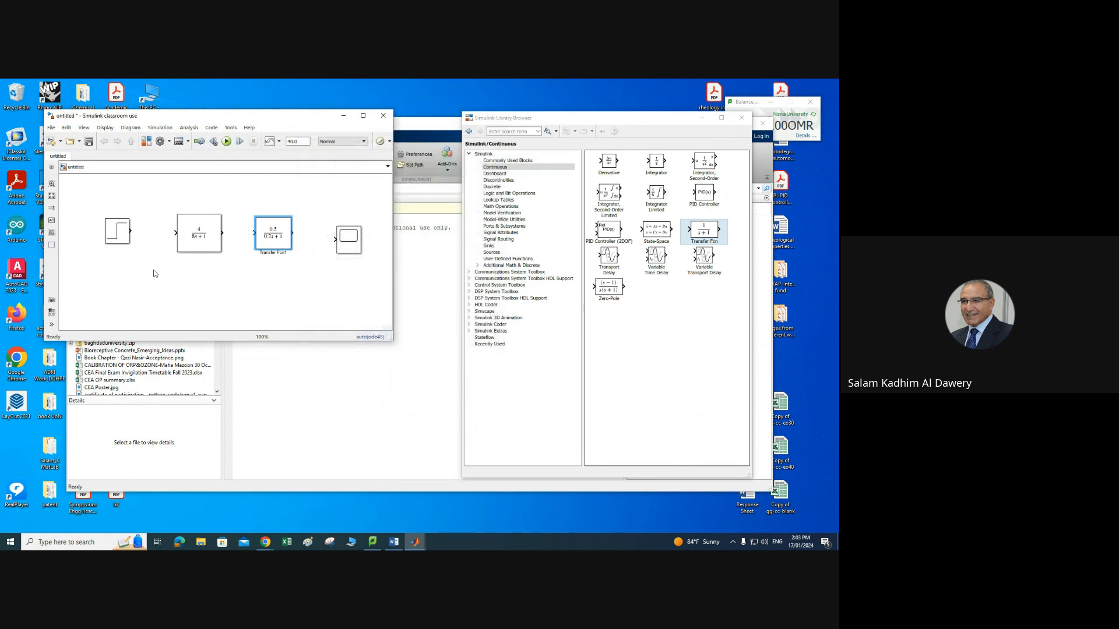
Step: Connect the Step, both transfer functions and the Scope in series and run the simulation
{"action": "left_click", "coordinate": [126, 241]}
{"action": "left_click_drag", "start_coordinate": [130, 231], "coordinate": [335, 239]}
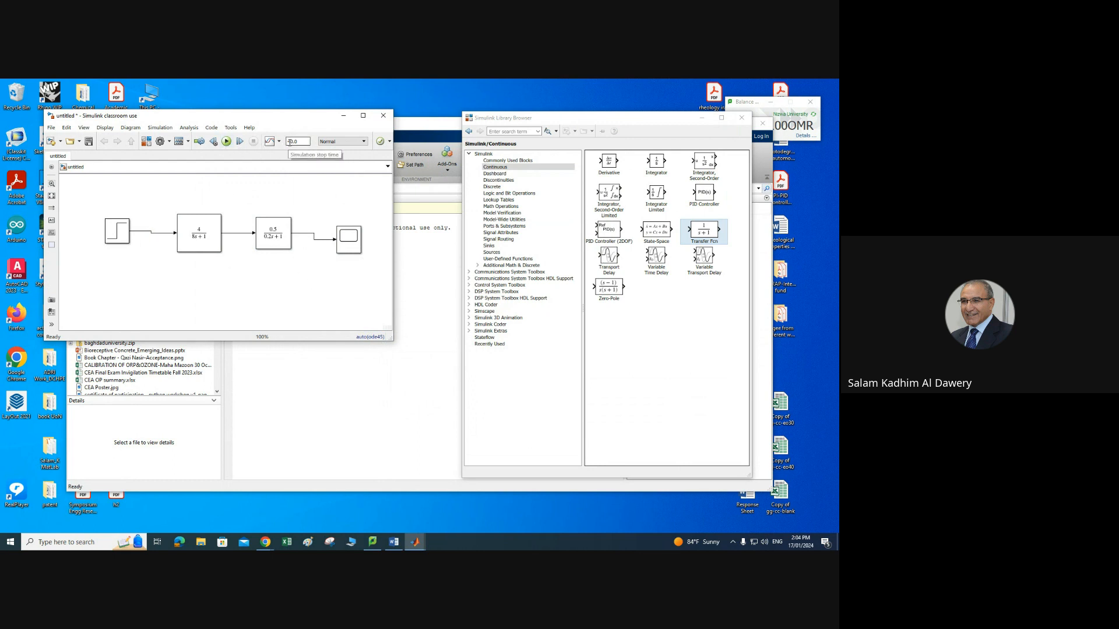
{"action": "left_click", "coordinate": [228, 144]}
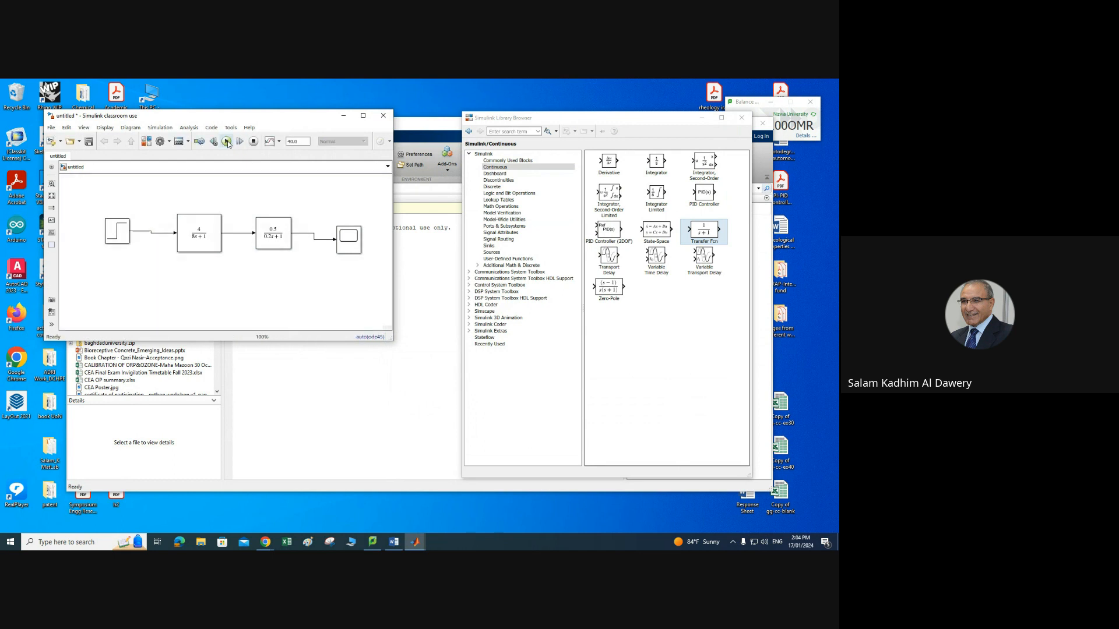
Step: Open the Scope's configuration and set the Y-axis maximum to 4, applying and confirming
{"action": "left_click", "coordinate": [300, 291]}
{"action": "left_click", "coordinate": [350, 245]}
{"action": "double_click", "coordinate": [349, 245]}
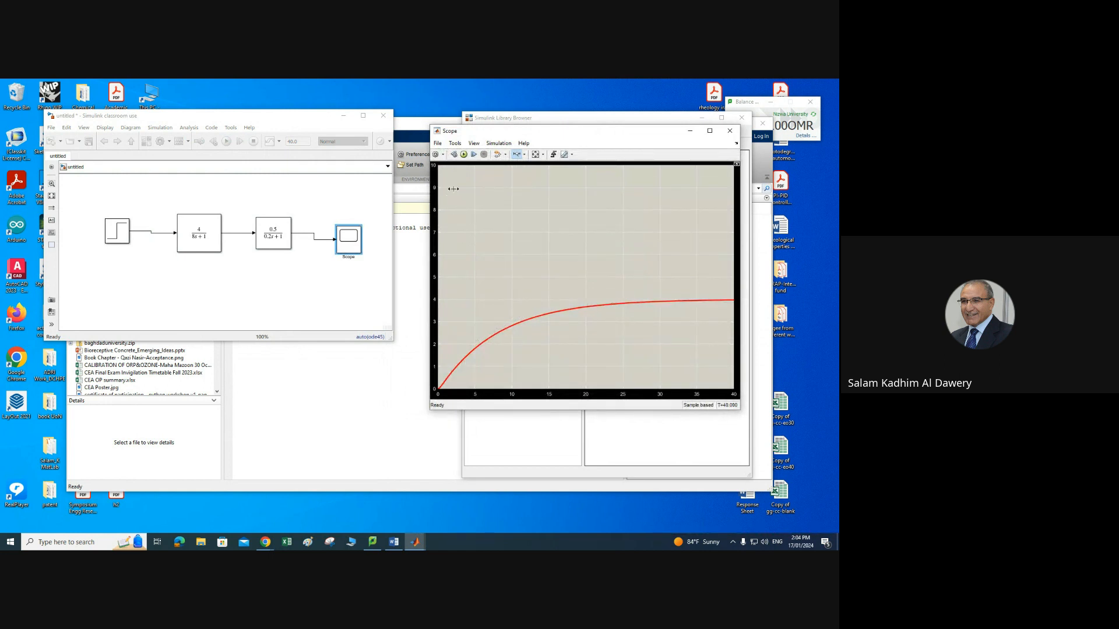
{"action": "left_click", "coordinate": [437, 155]}
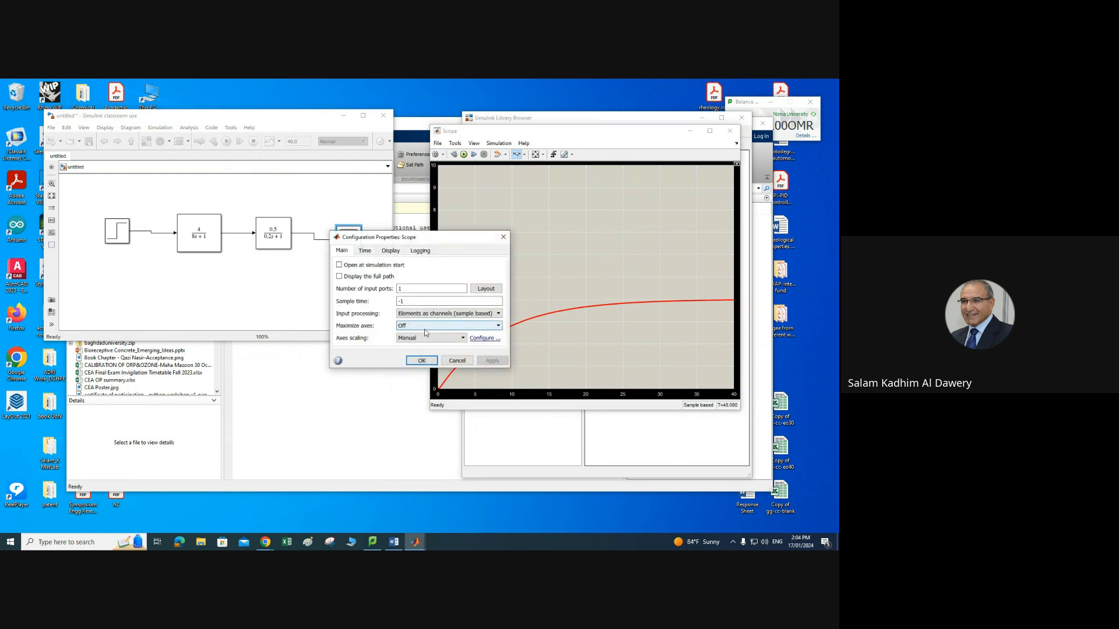
{"action": "left_click", "coordinate": [391, 251]}
{"action": "left_click", "coordinate": [398, 325]}
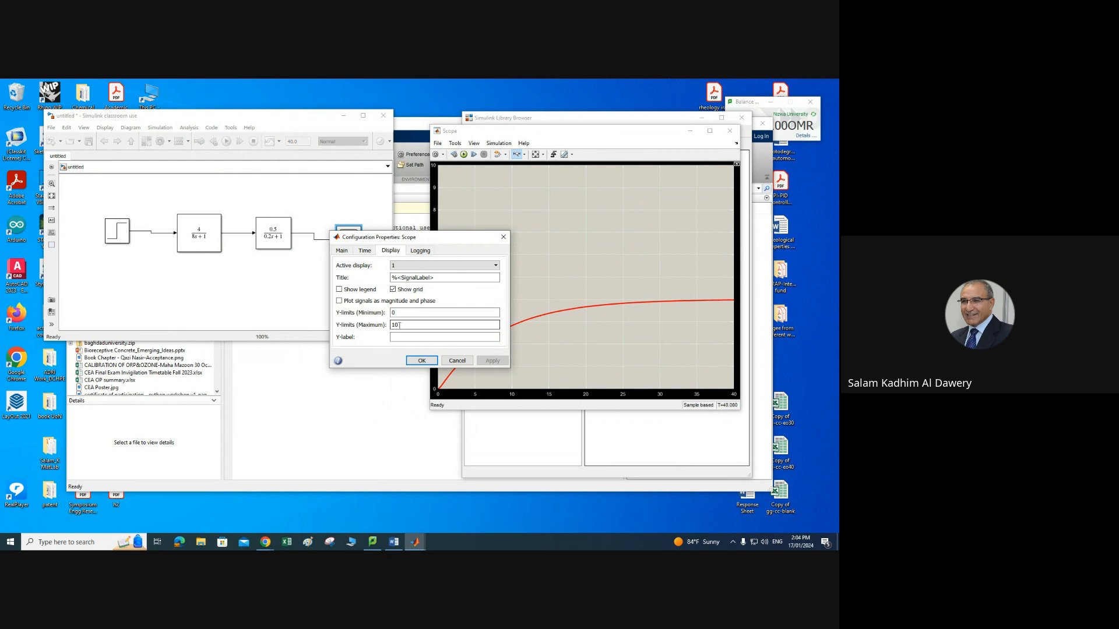
{"action": "double_click", "coordinate": [396, 325]}
{"action": "type", "text": "4"}
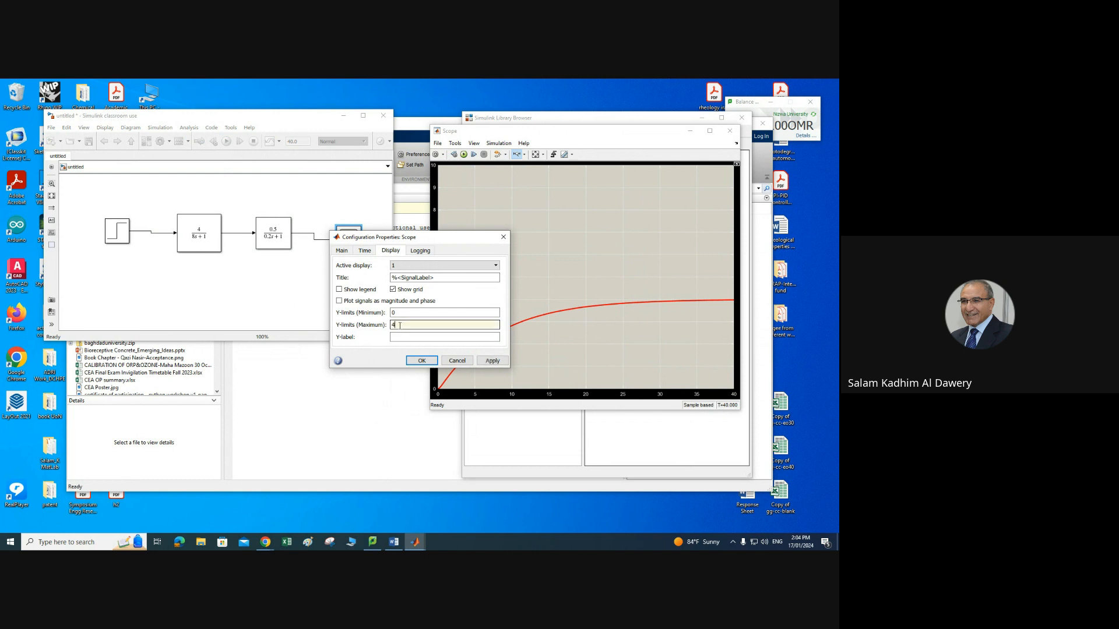
{"action": "left_click", "coordinate": [492, 361]}
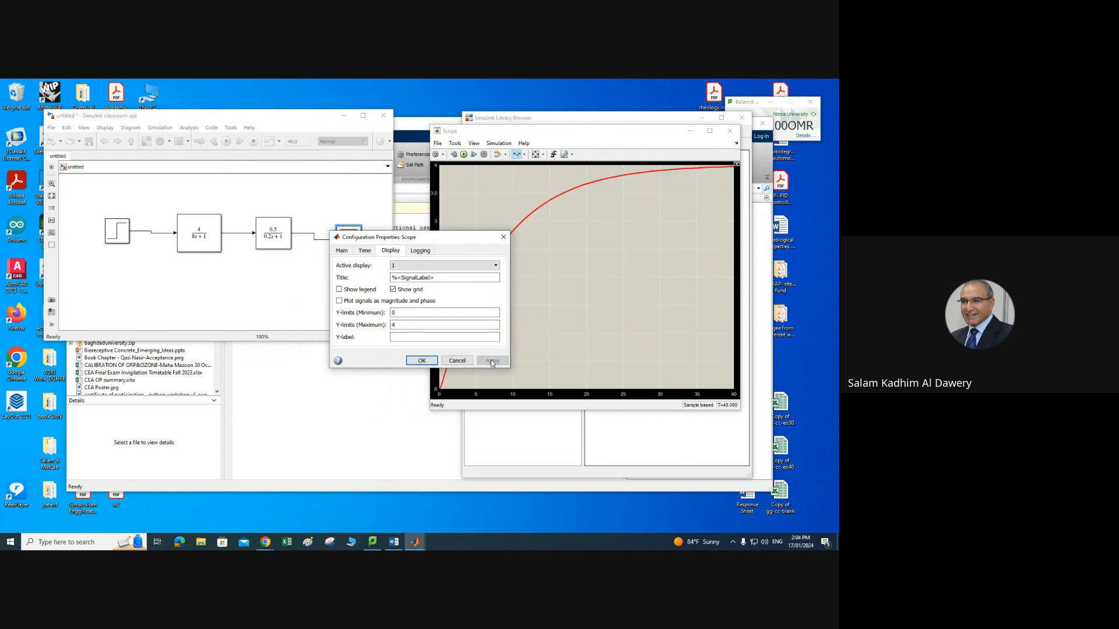
{"action": "left_click", "coordinate": [422, 361]}
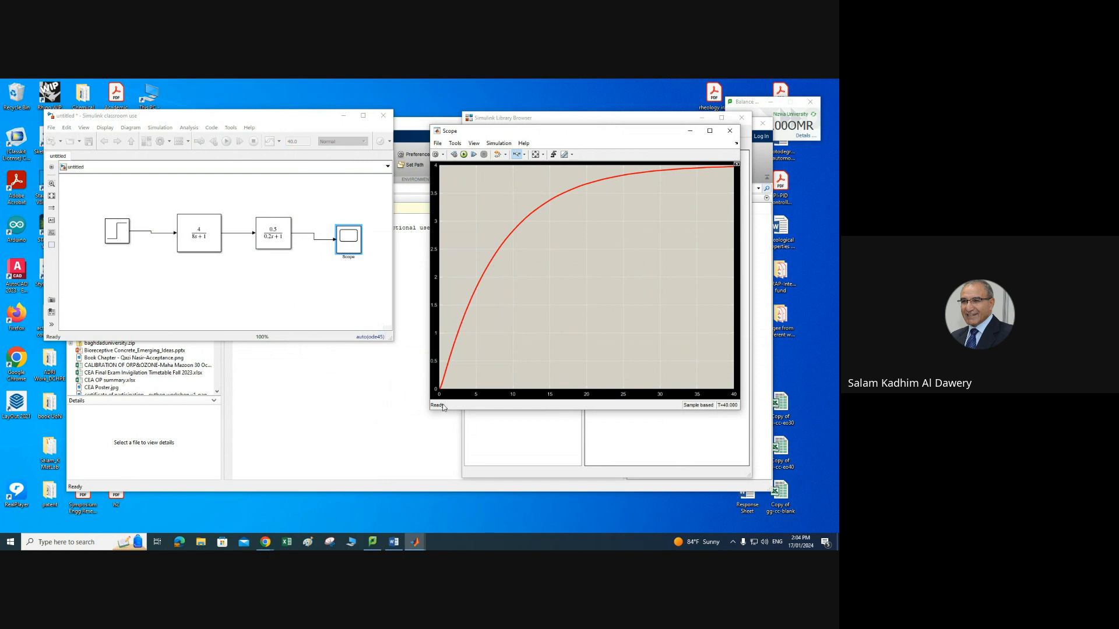